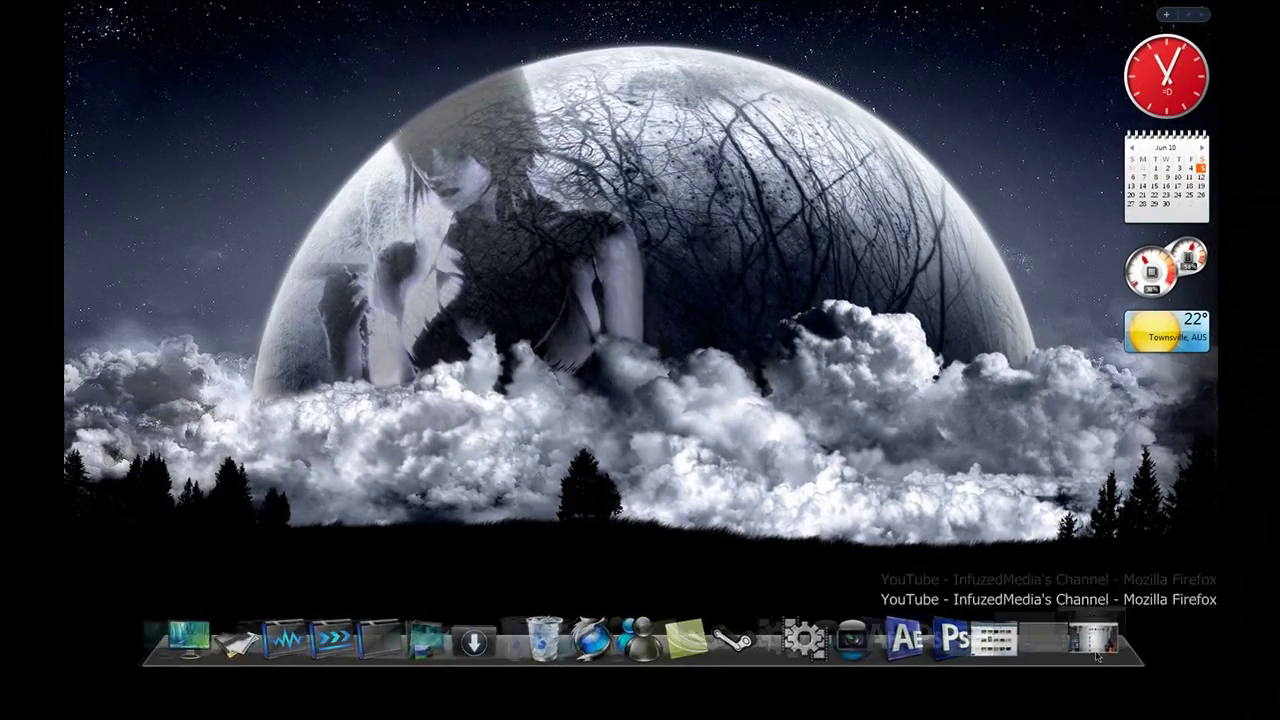
Scrub the YouTube channel video to 0:22 and 0:26, then go to the flowCSS channel page
mouse_move(1100, 615)
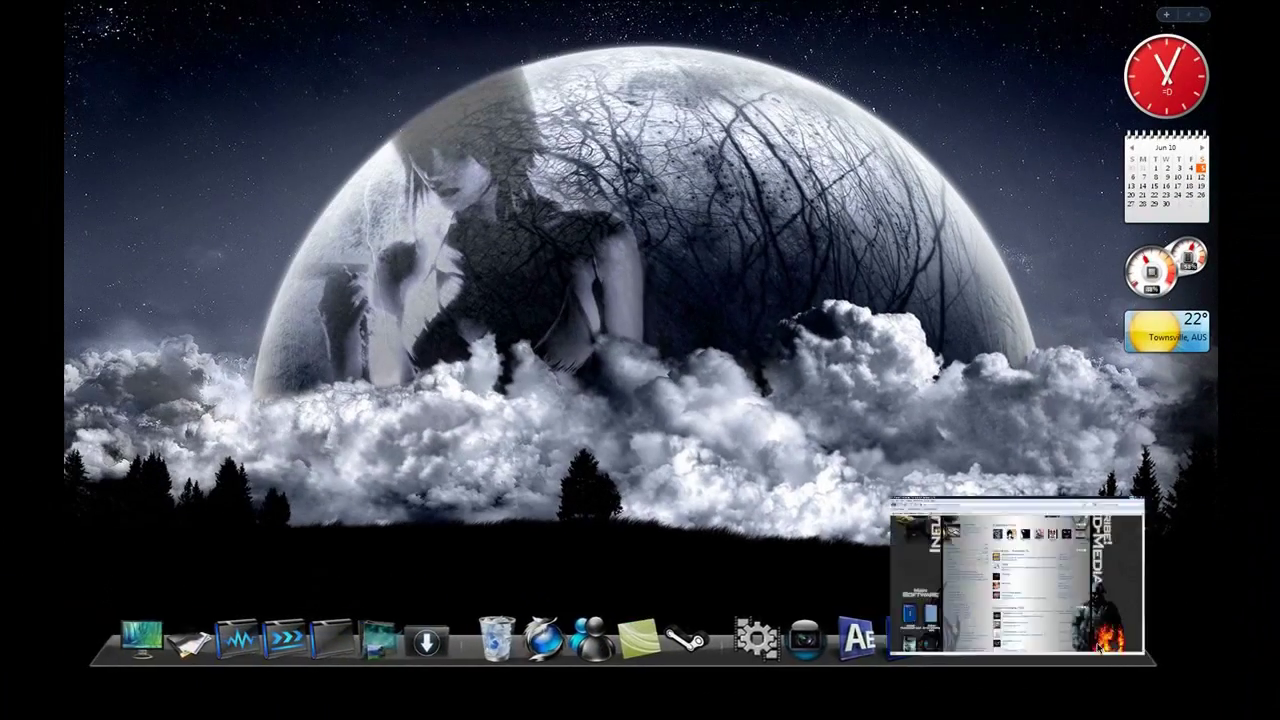
left_click(1099, 648)
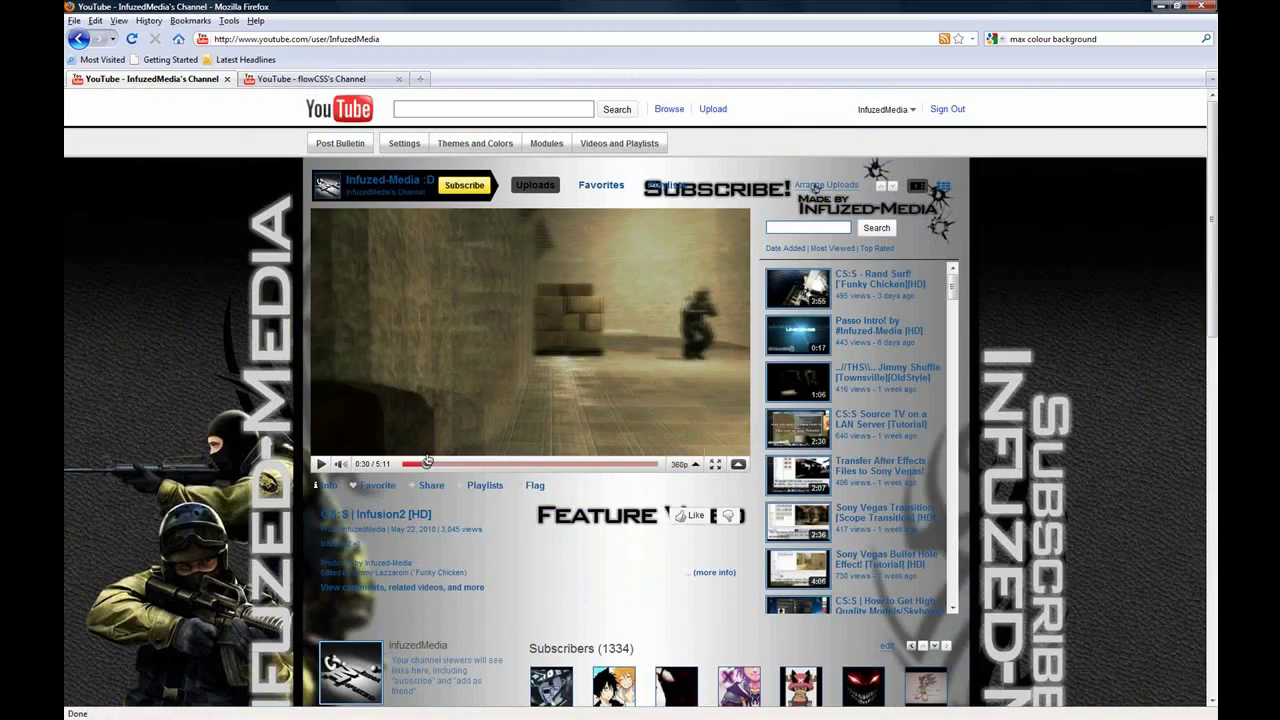
left_click_drag(427, 462, 422, 463)
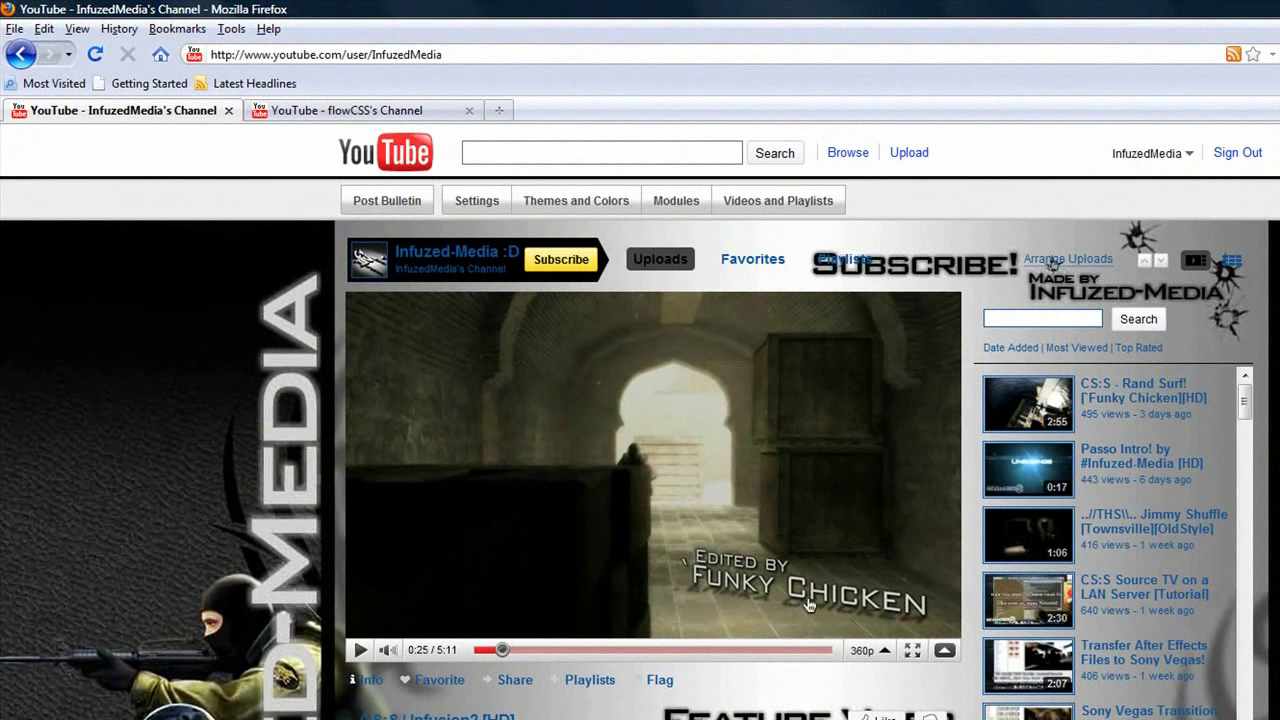
left_click(499, 650)
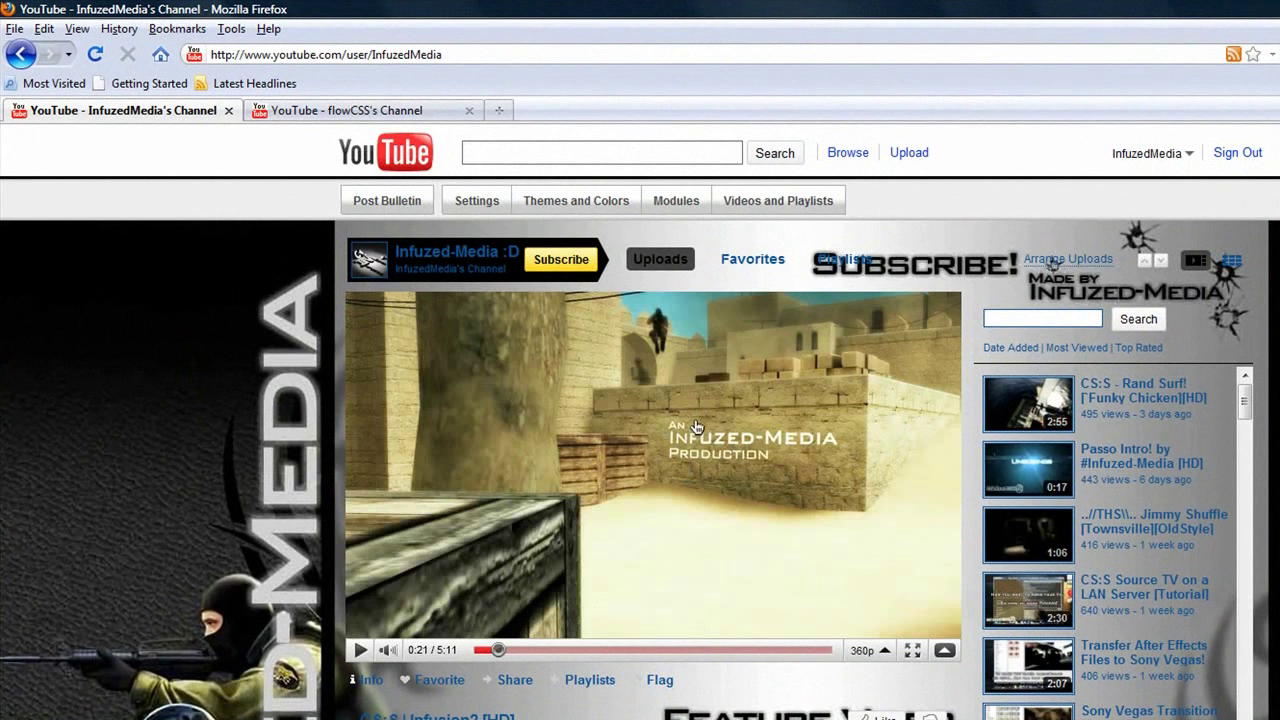
left_click(501, 651)
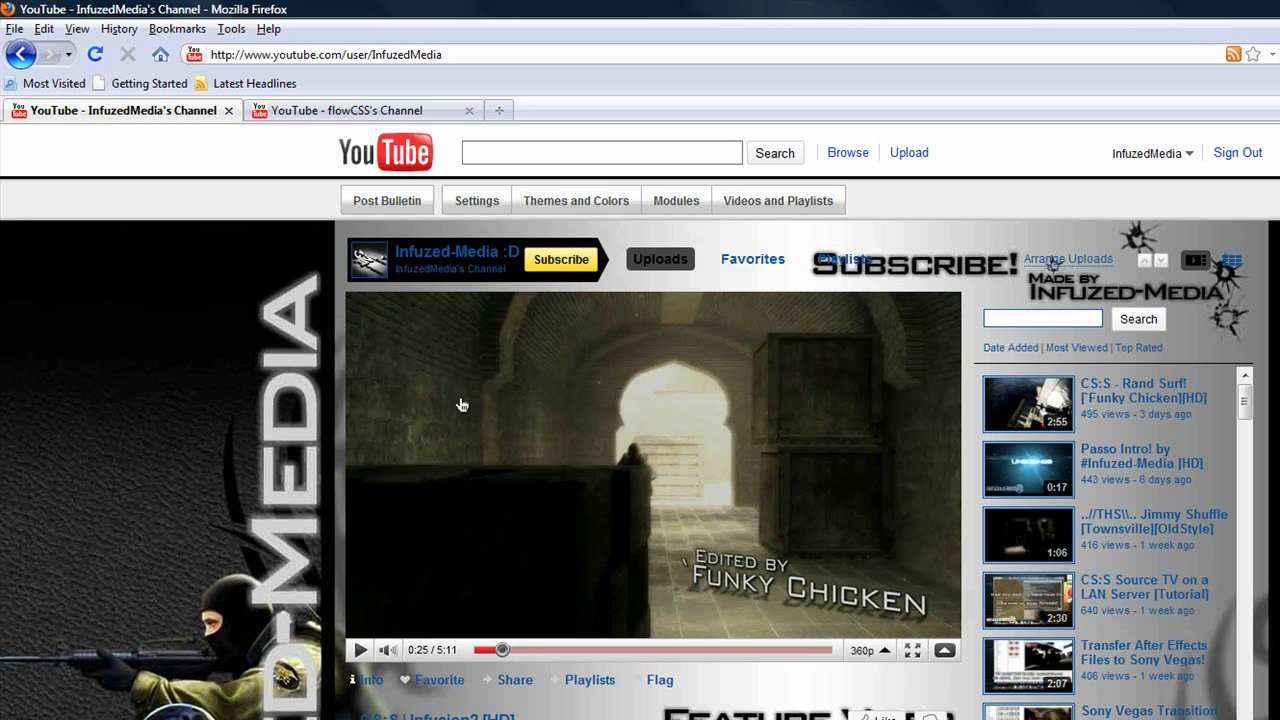
left_click(410, 110)
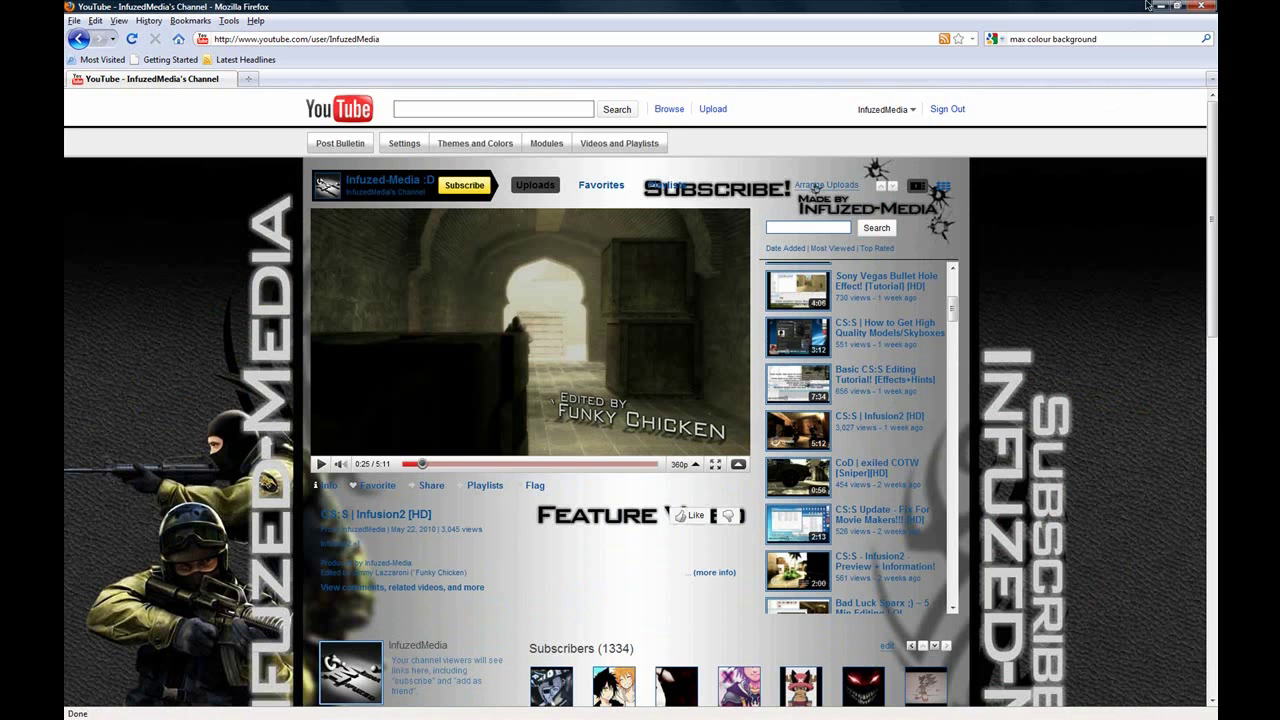
Launch After Effects and import Infusion2_Intro_4.avi from the clips folder into the Project panel
left_click(1150, 5)
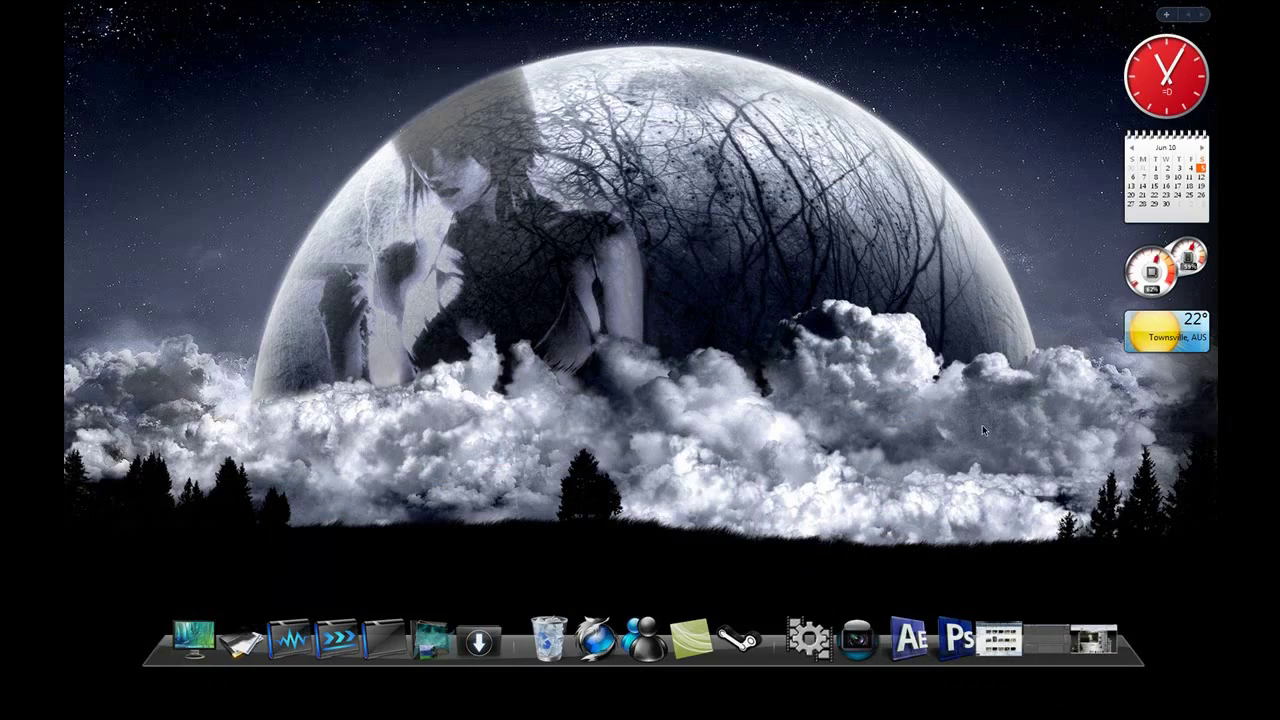
left_click(909, 638)
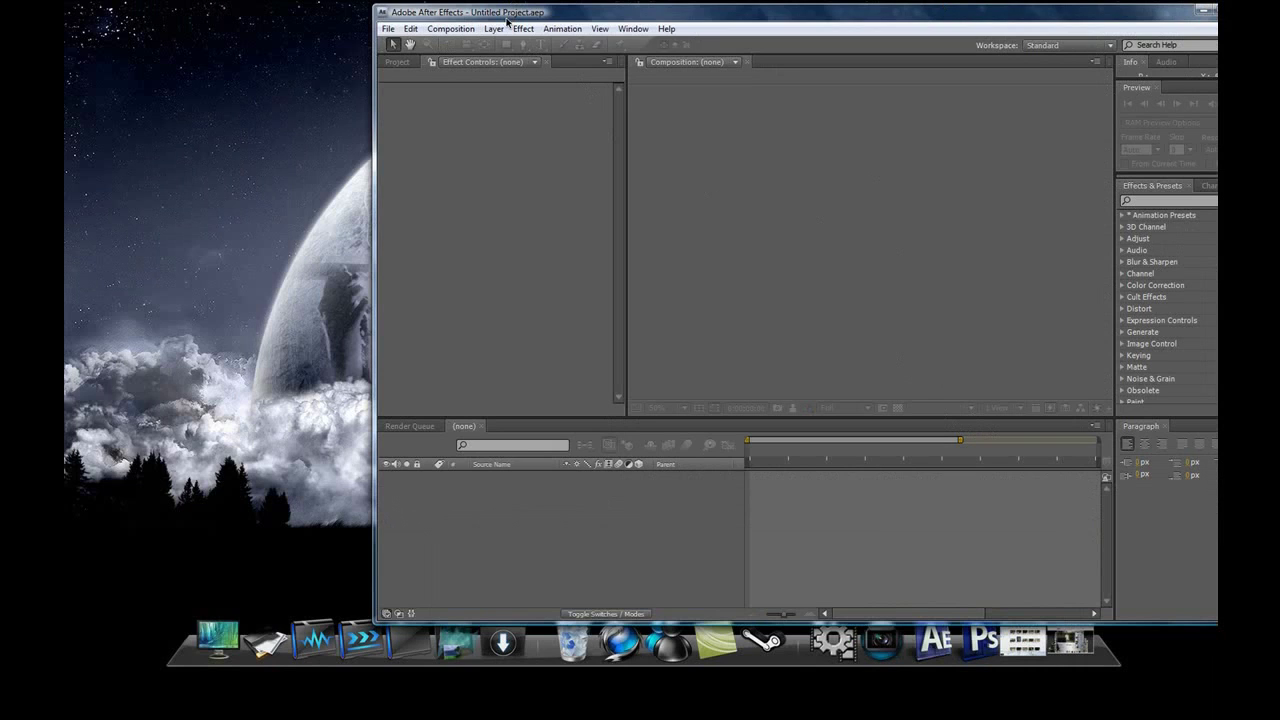
left_click(397, 61)
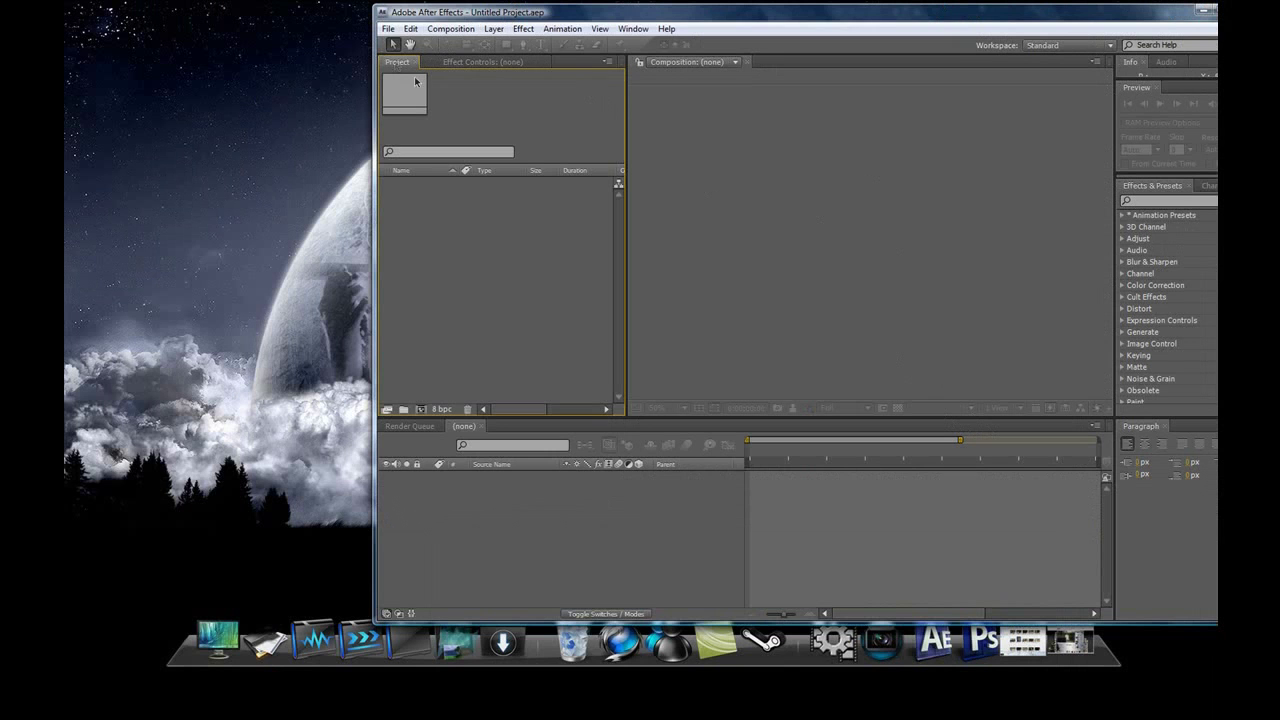
left_click(1022, 645)
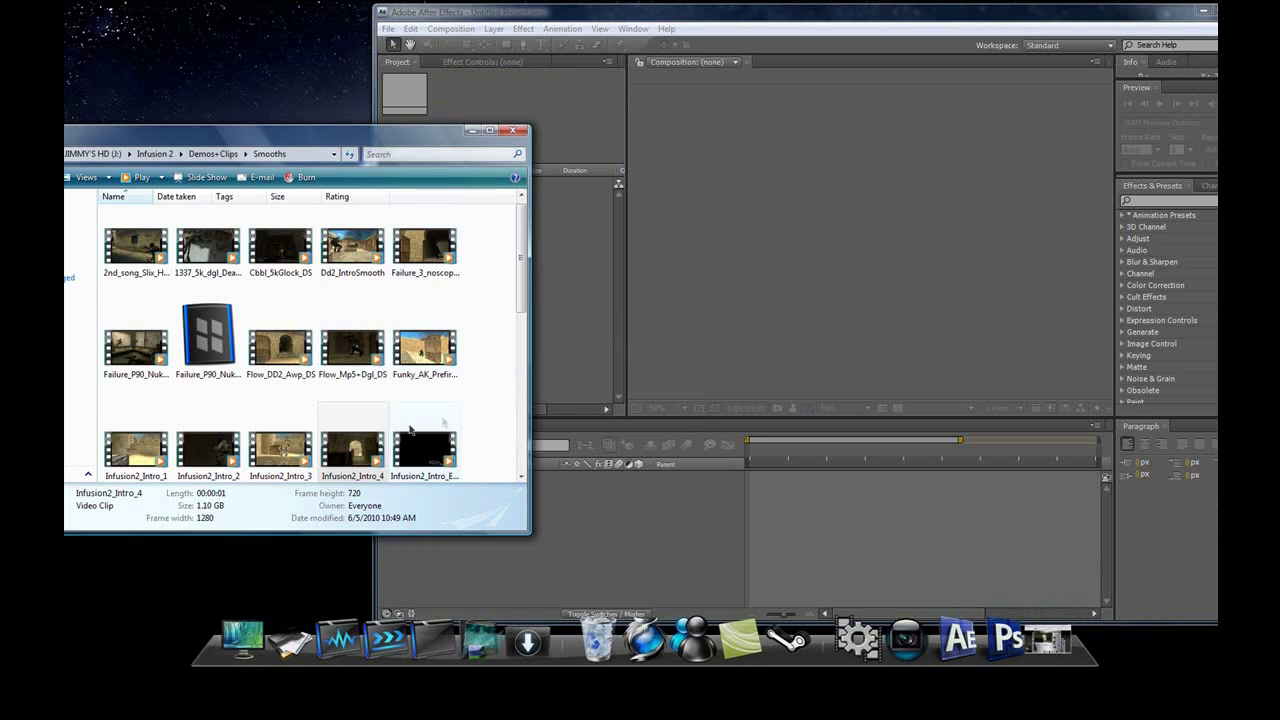
left_click_drag(410, 430, 475, 135)
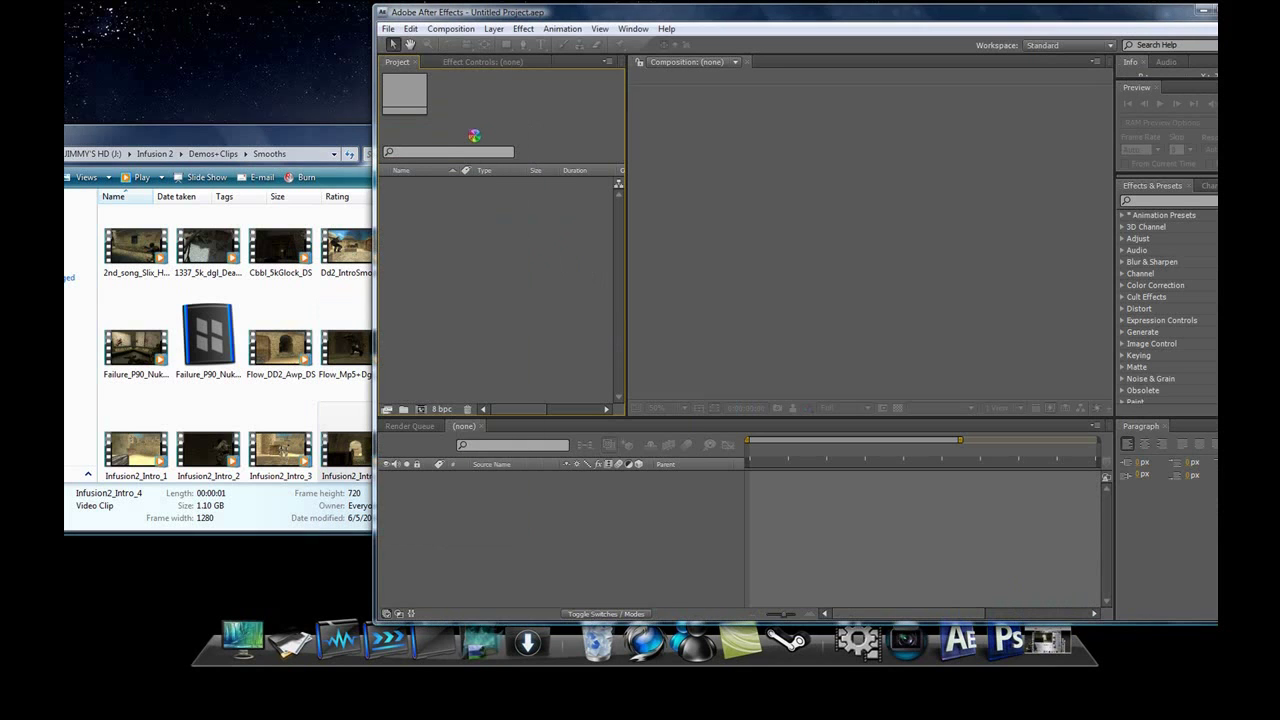
left_click(340, 133)
left_click(472, 128)
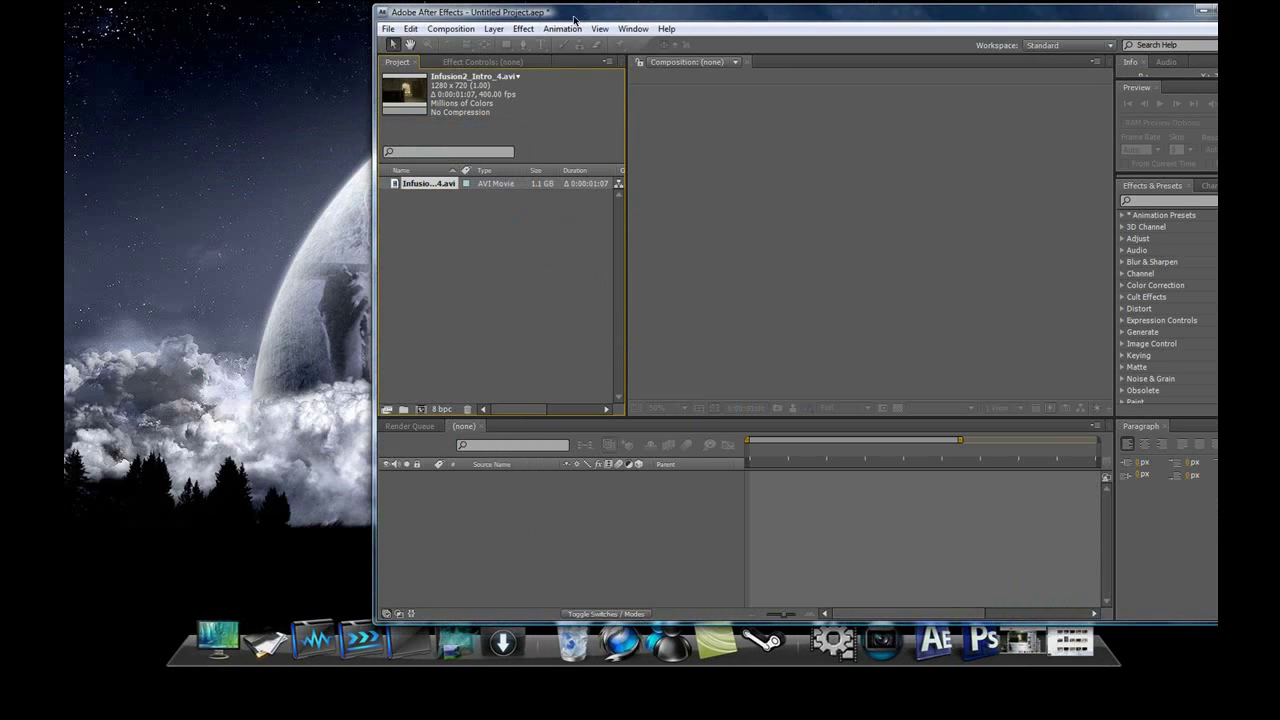
Maximize After Effects, create the Infusion2_Intro_4 composition from the clip, and preview it
key("super+Up")
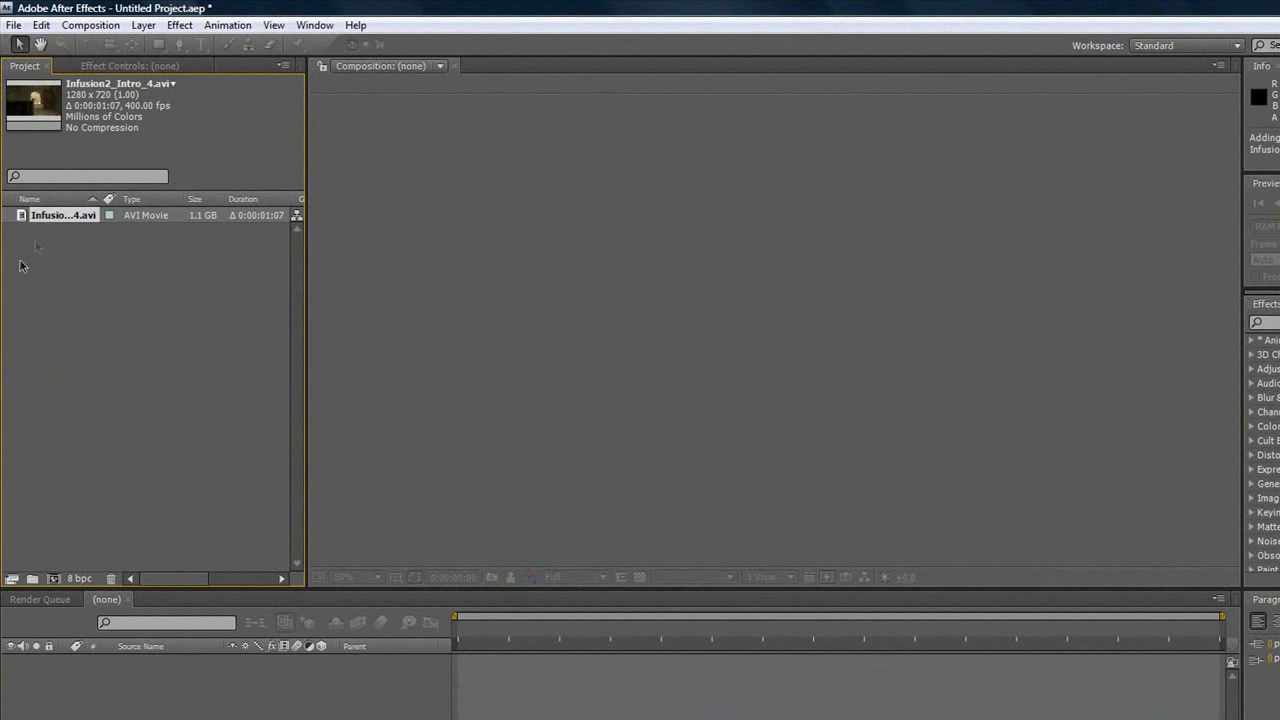
left_click_drag(27, 218, 56, 221)
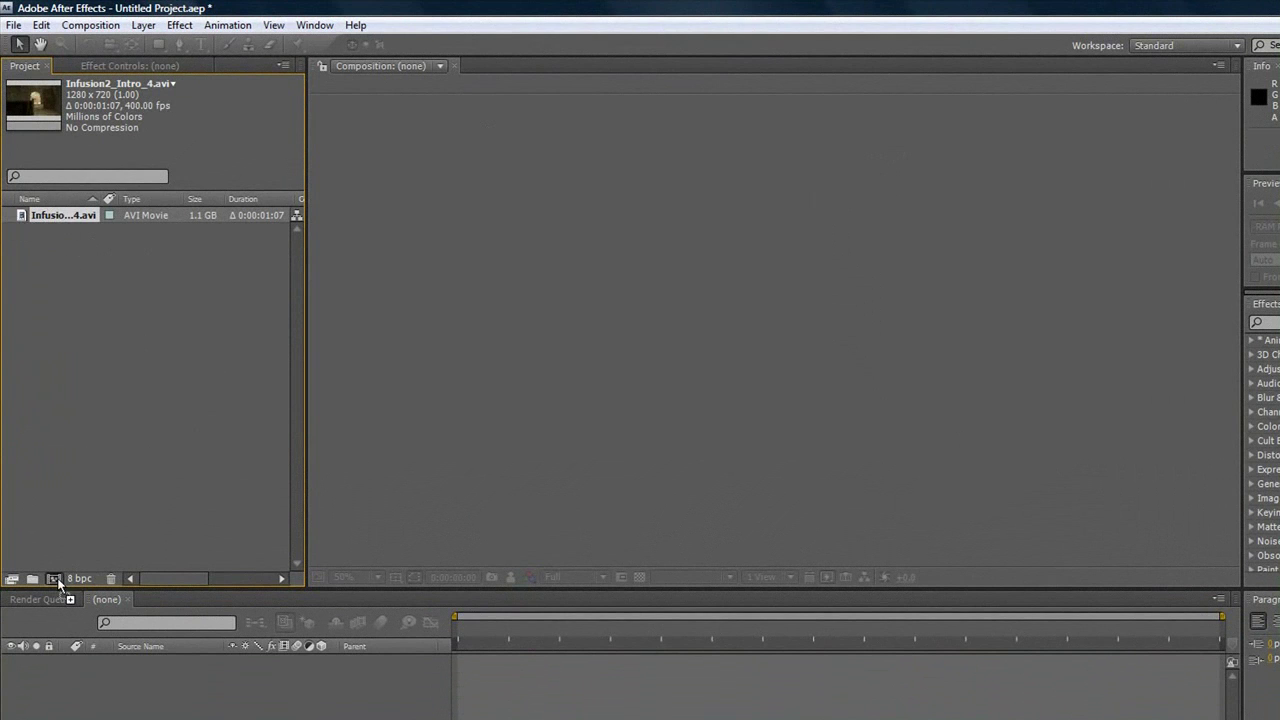
left_click_drag(58, 582, 55, 580)
key("space")
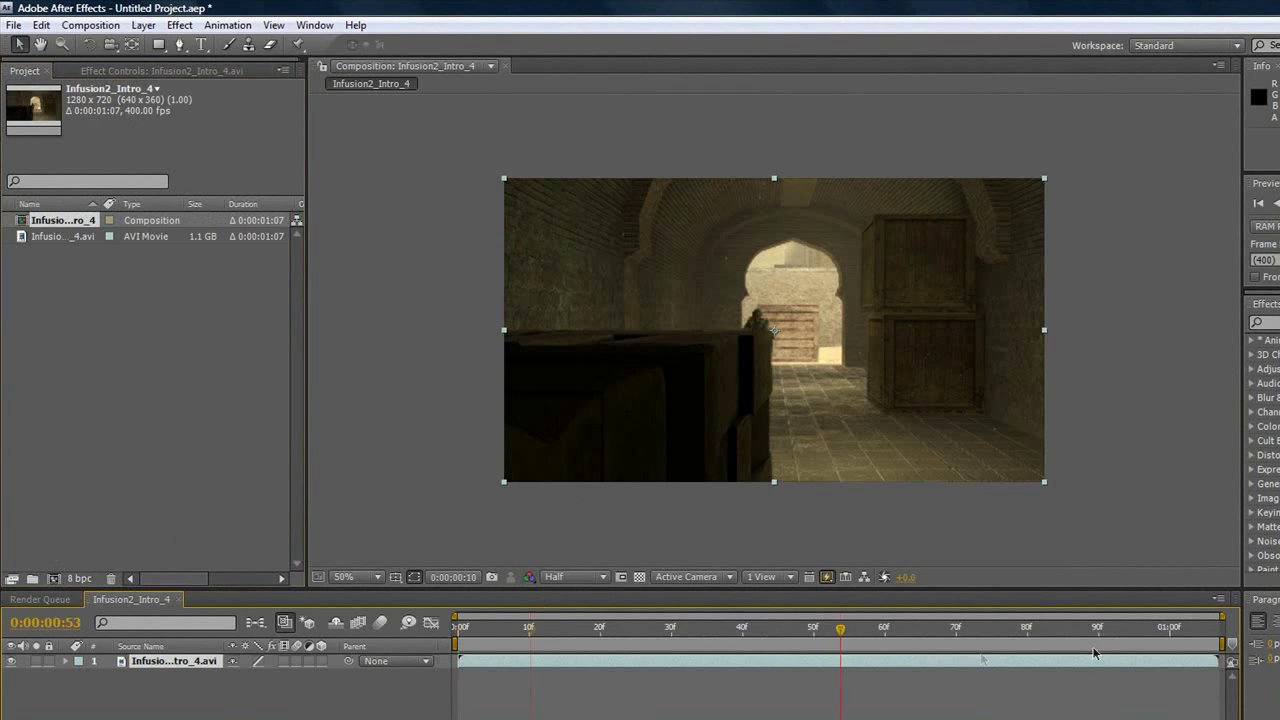
left_click(505, 548)
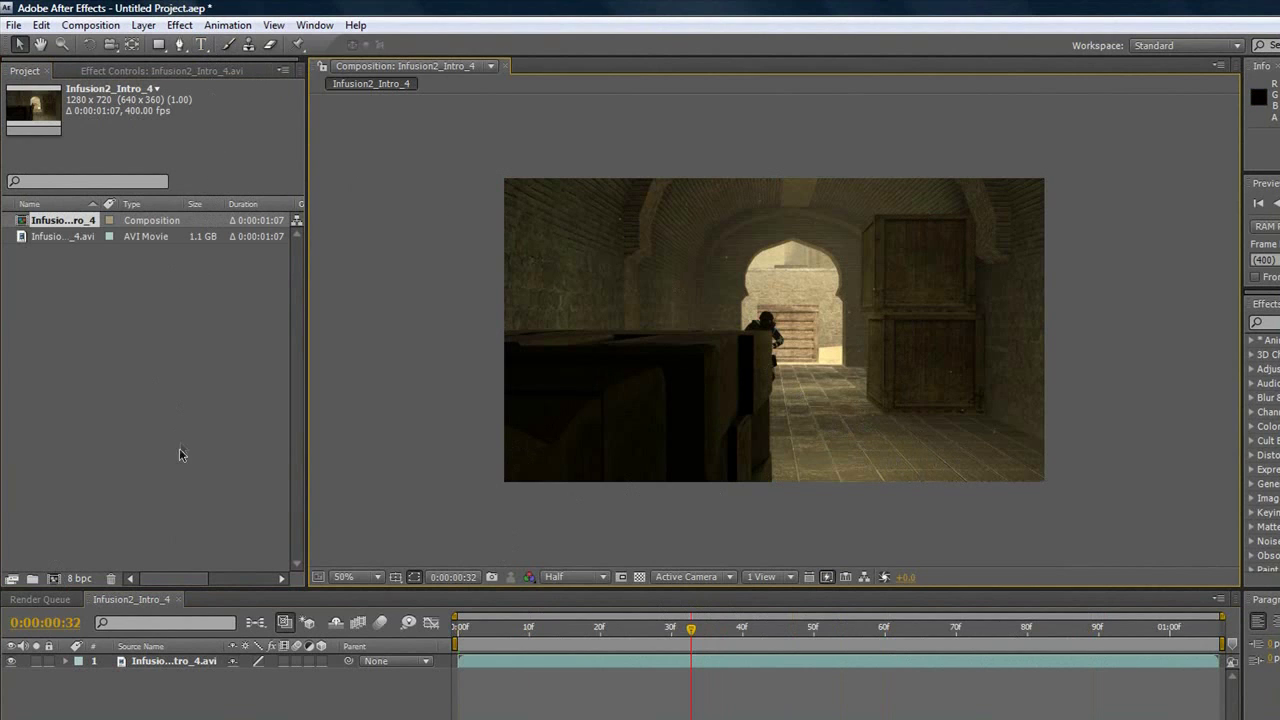
left_click(200, 44)
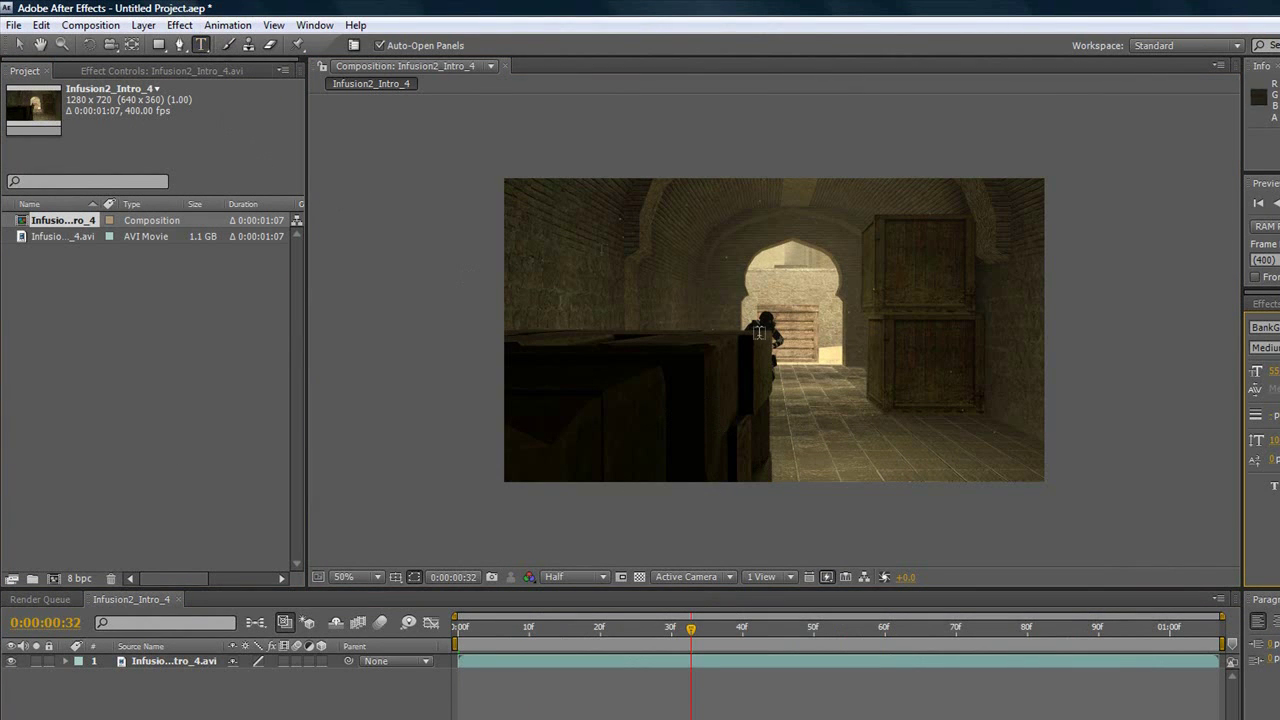
Add a 'Subscribe' text layer on the clip's floor and enlarge it
left_click(795, 410)
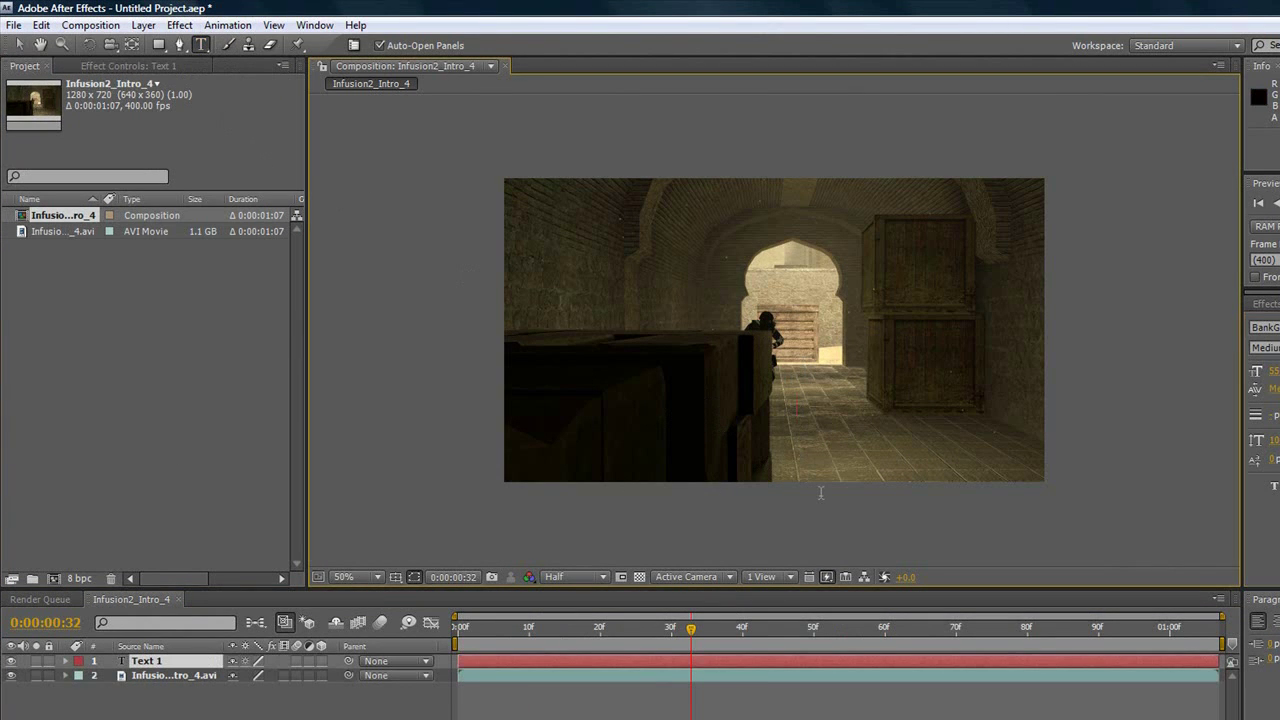
type("Subscribe!")
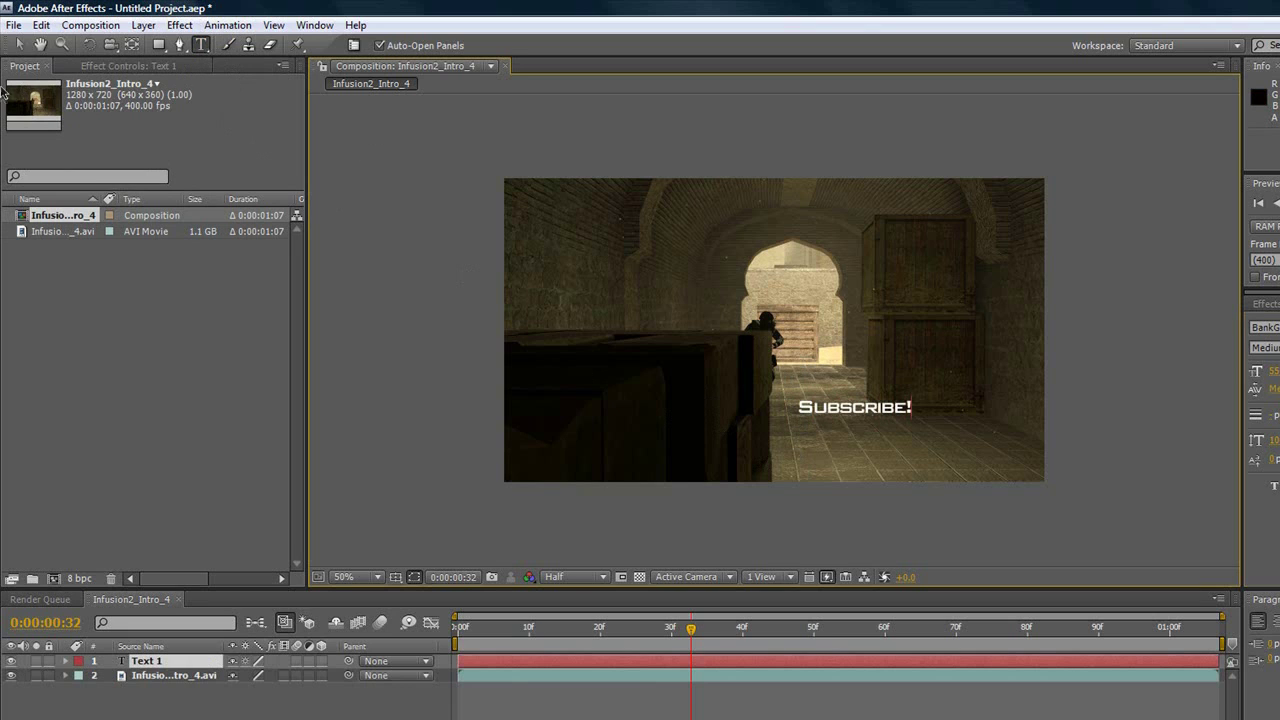
left_click(19, 44)
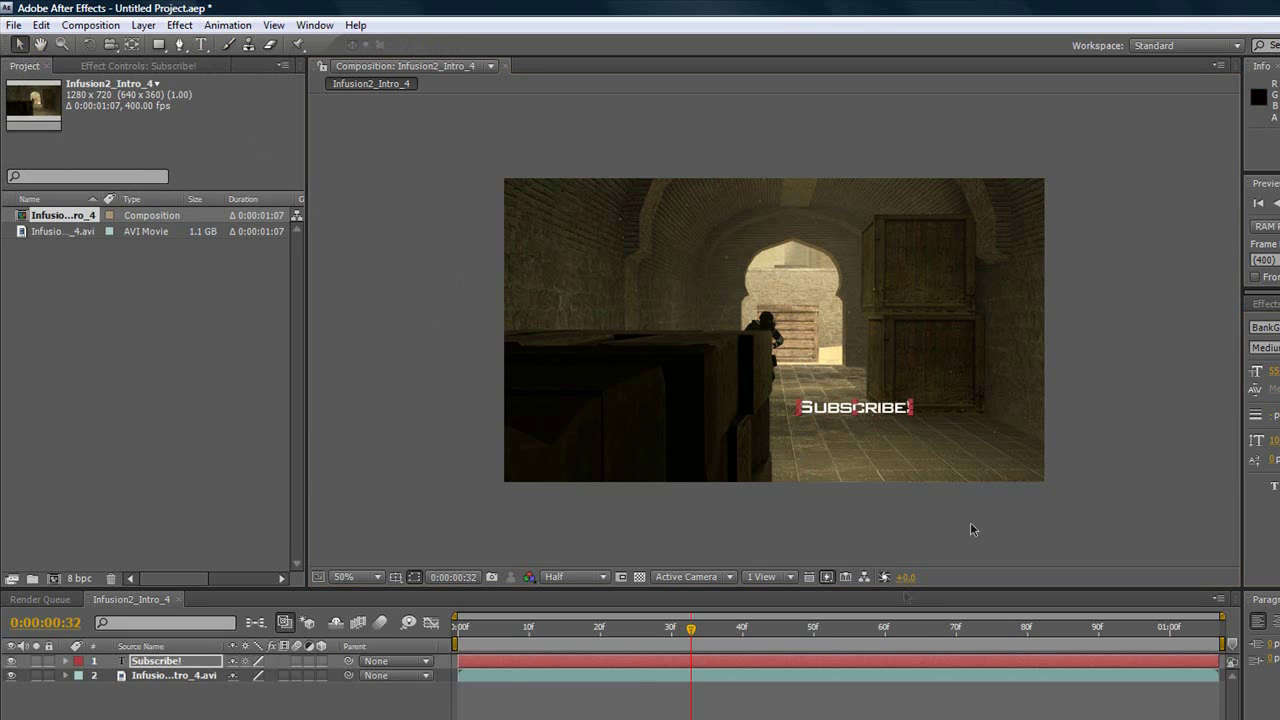
left_click_drag(911, 420, 955, 416)
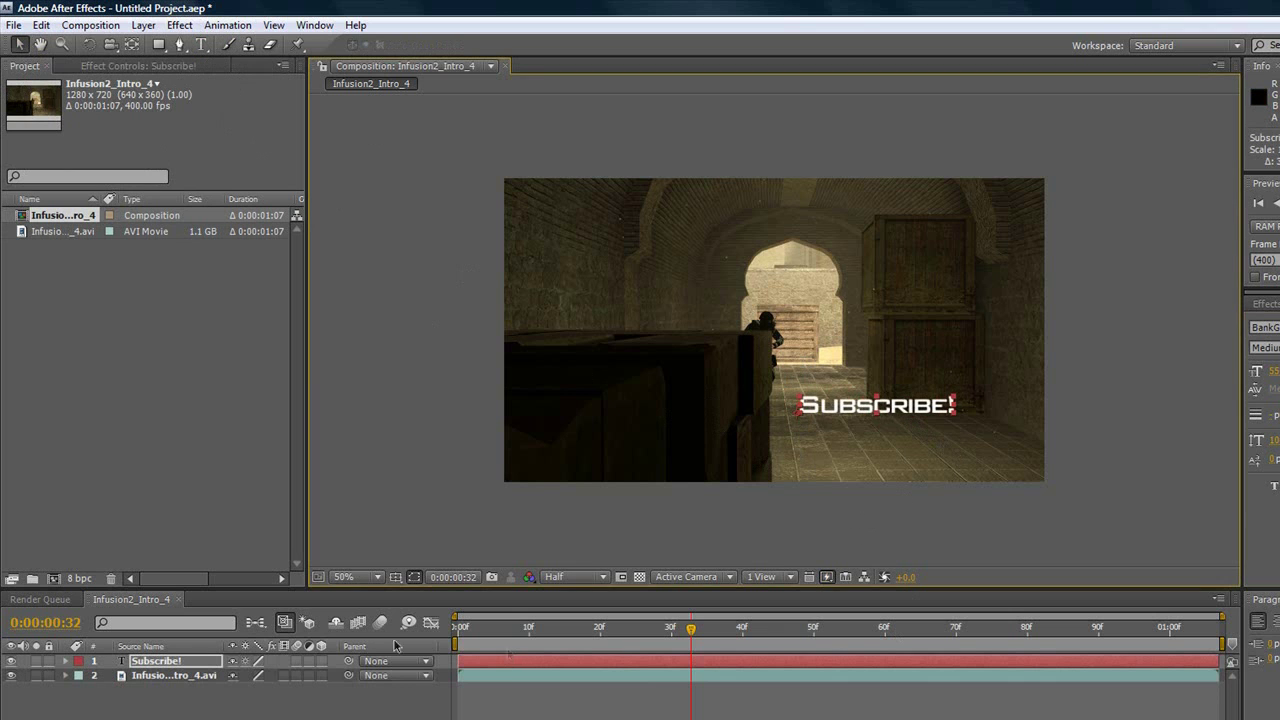
Make the text layer 3D and set its Y Orientation to 27°
left_click(321, 661)
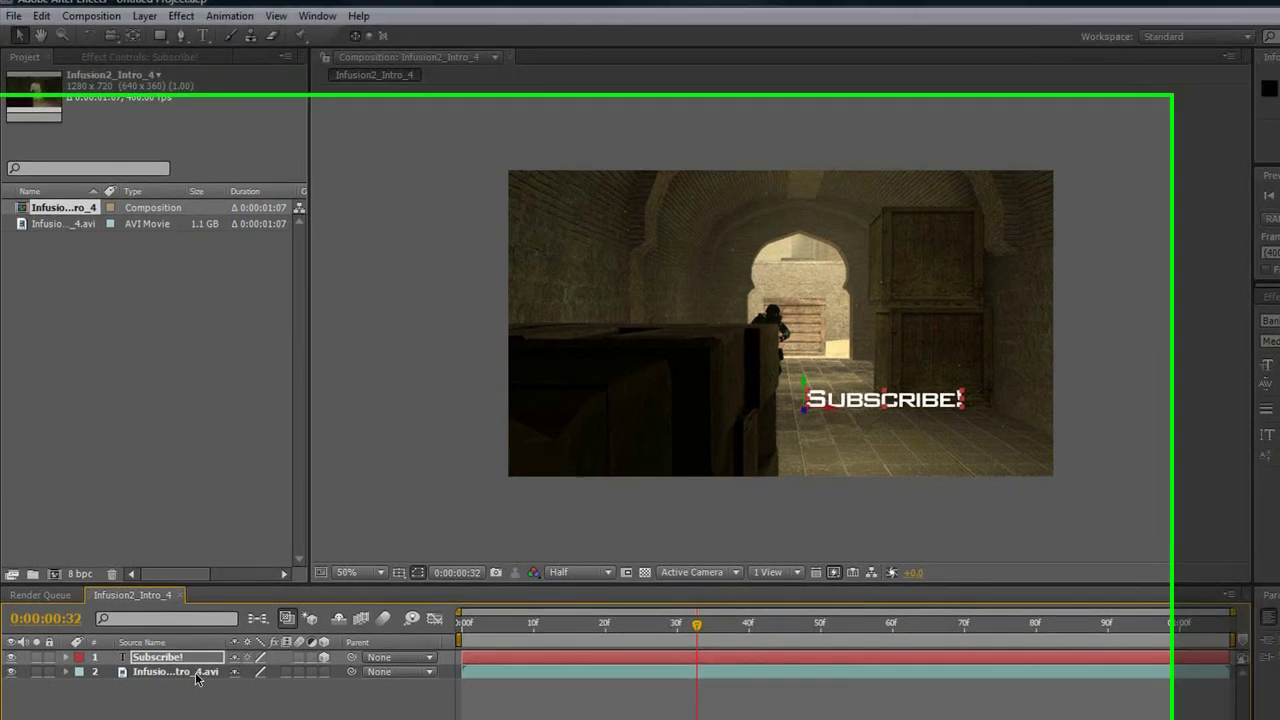
key("r")
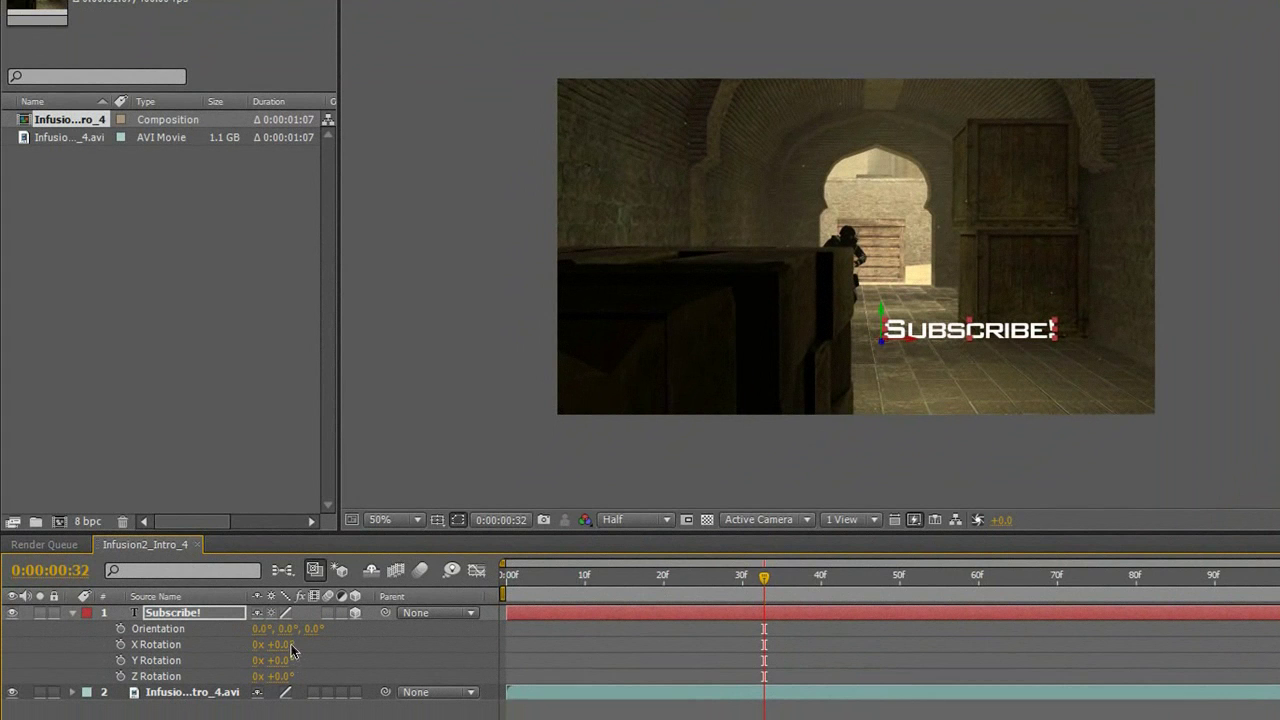
left_click_drag(288, 631, 315, 629)
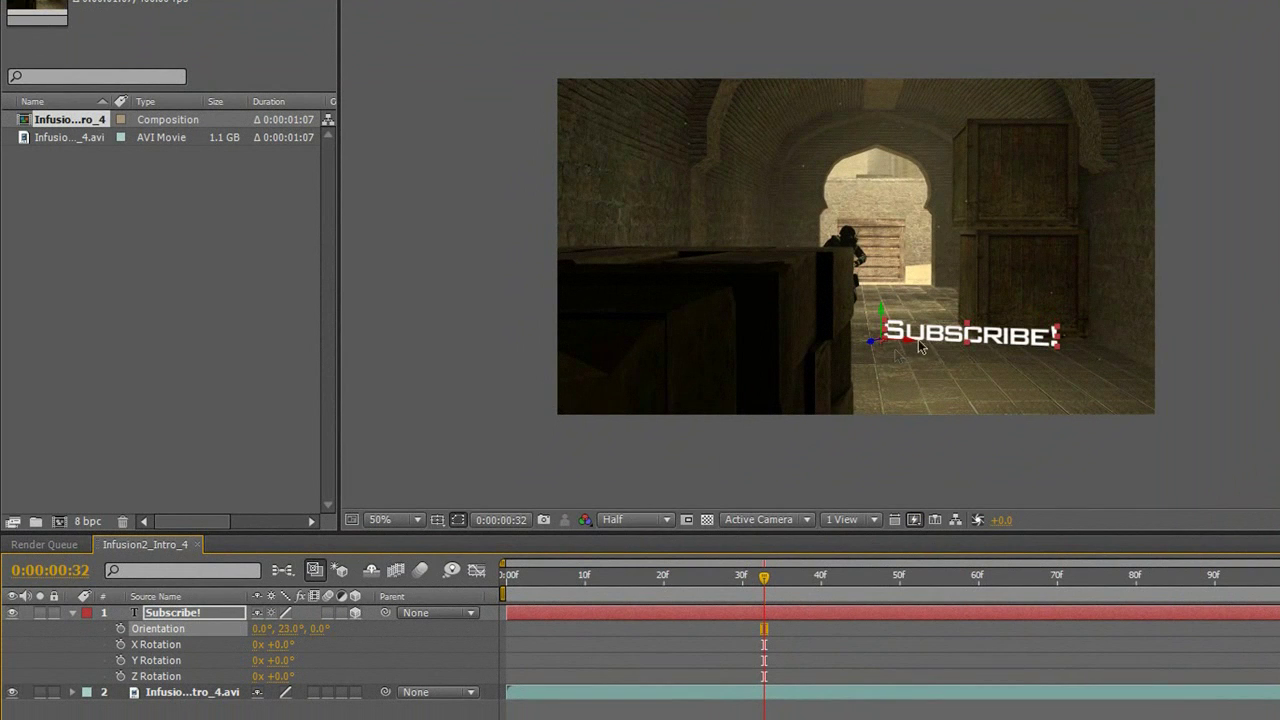
left_click(1225, 420)
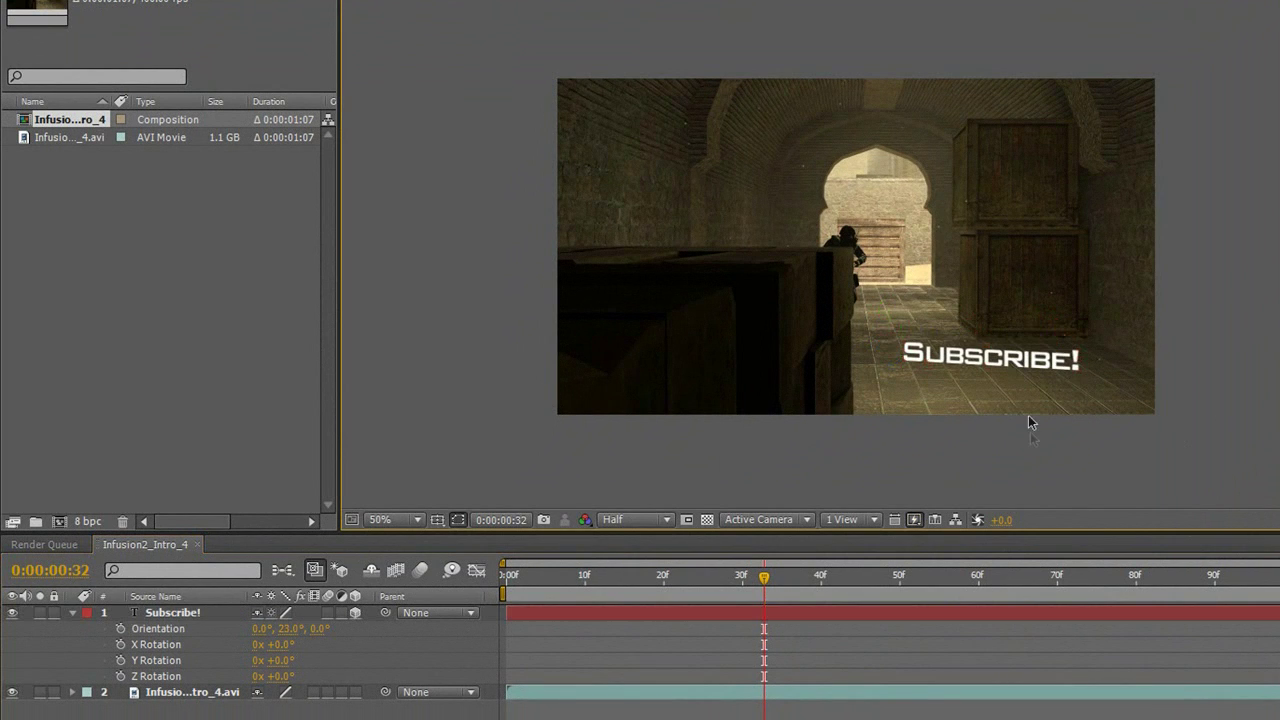
left_click(1033, 376)
mouse_move(293, 622)
left_mouse_down()
mouse_move(303, 637)
mouse_move(289, 639)
left_mouse_up()
left_click(1159, 466)
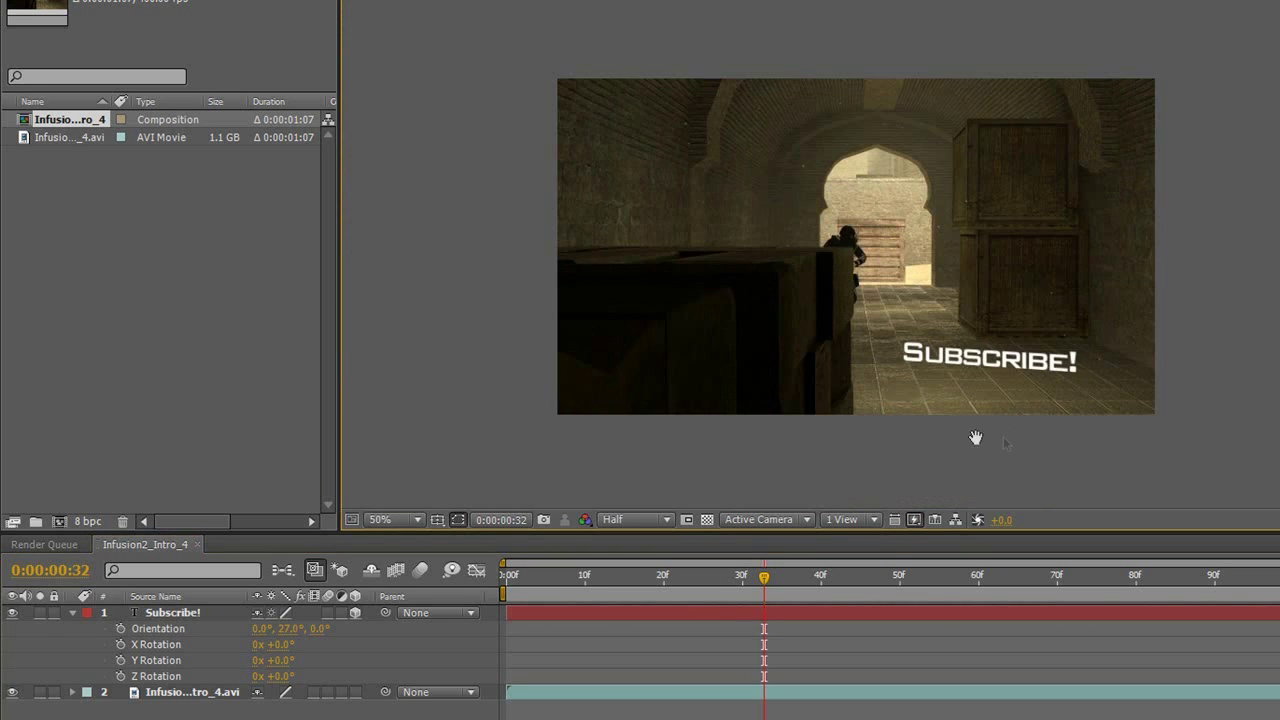
left_click_drag(975, 437, 906, 450)
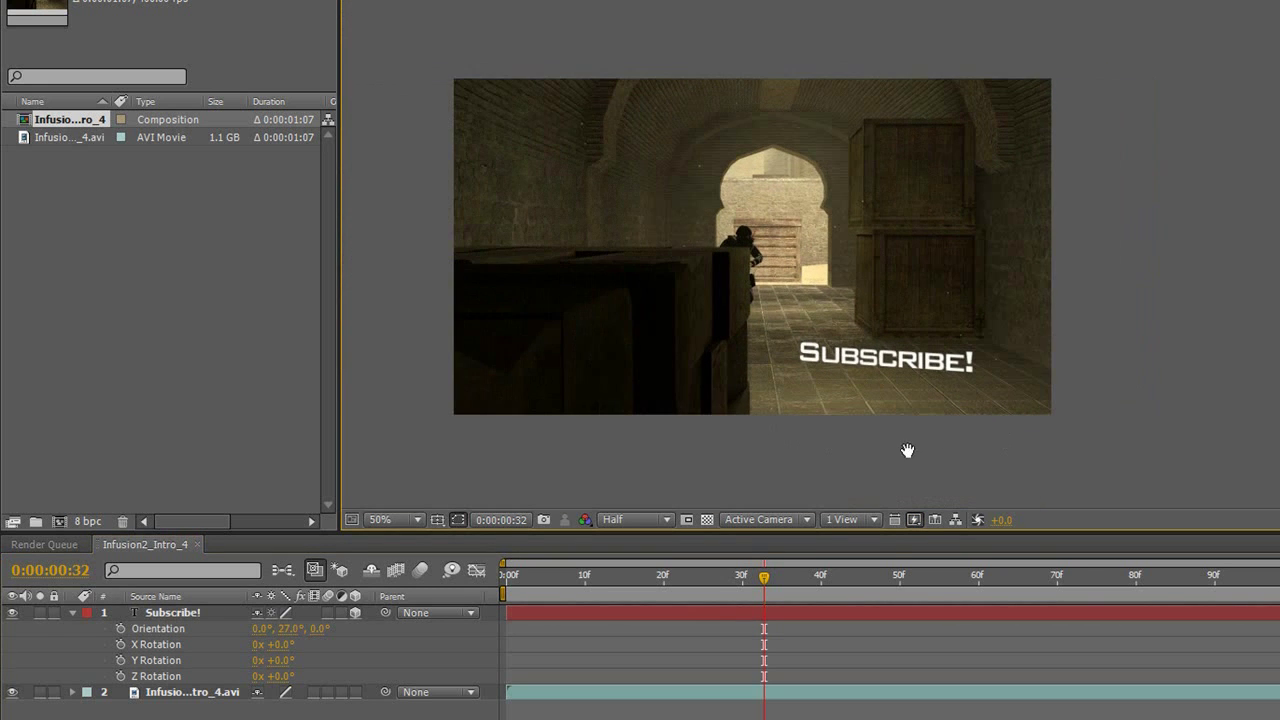
left_click(192, 612)
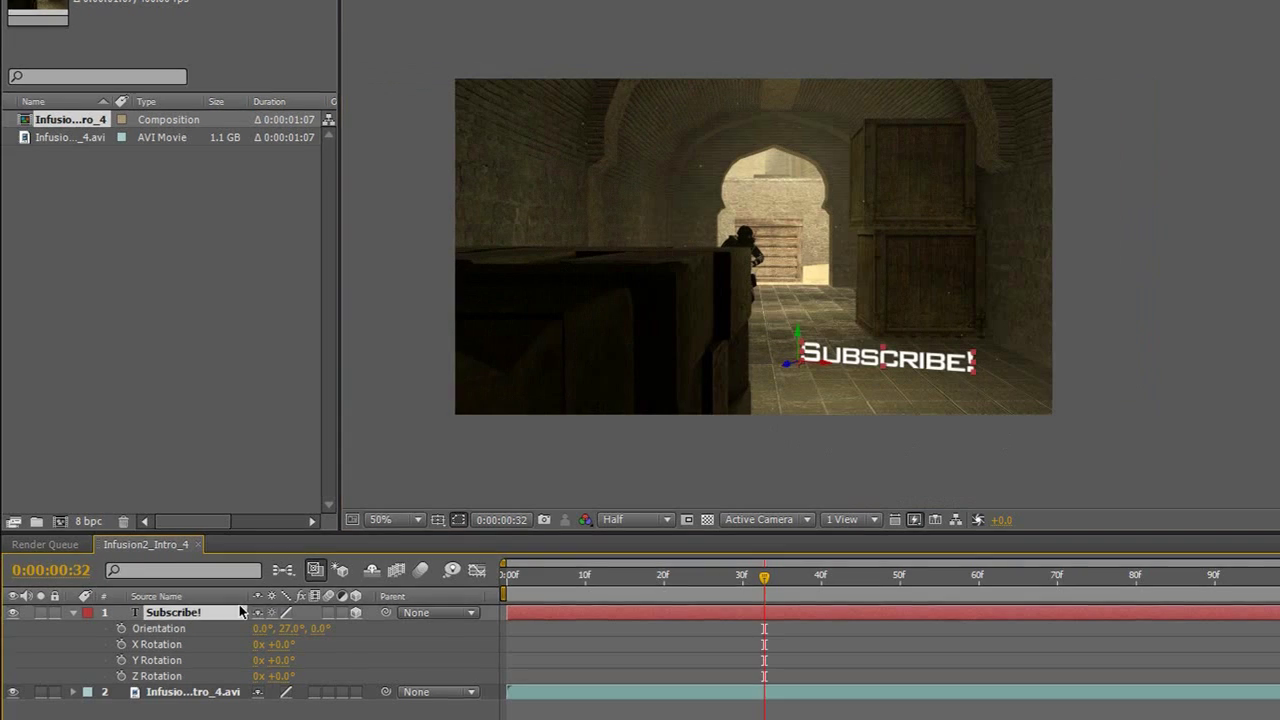
Duplicate the Subscribe! layer as Subscribe! 2 and reveal the copy's rotation properties
key("ctrl+d")
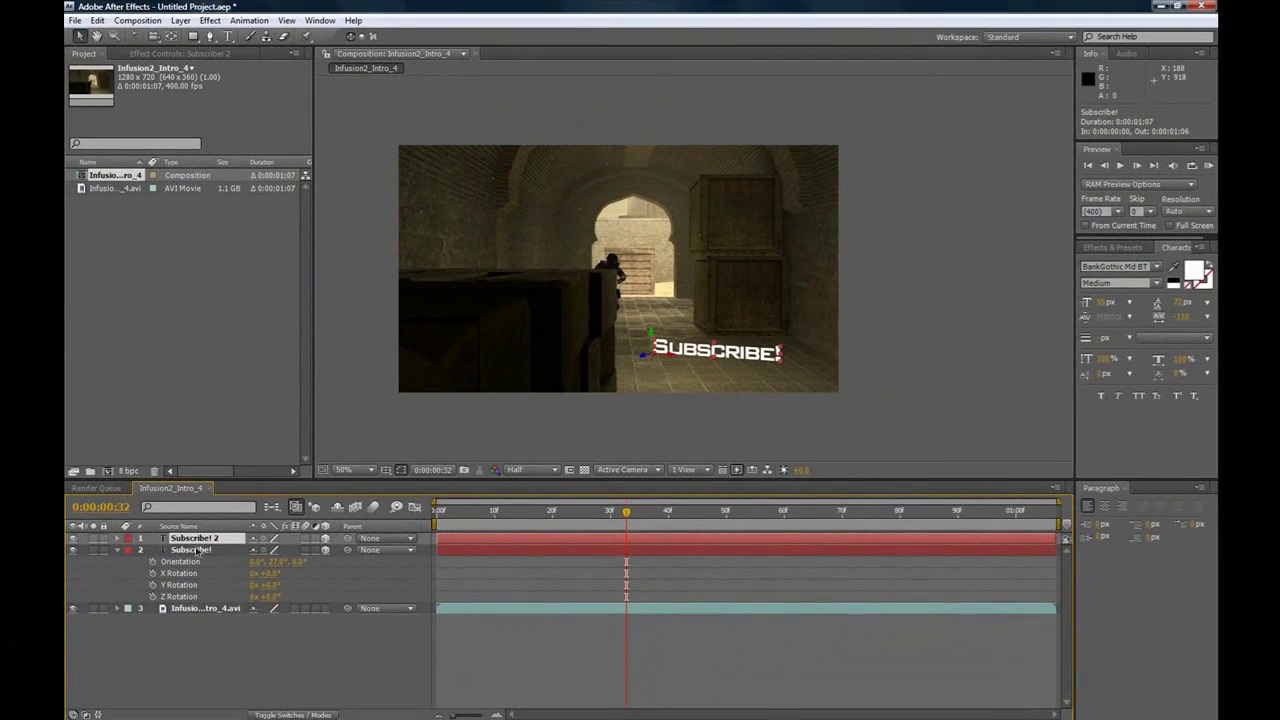
left_click(97, 20)
key("Escape")
key("r")
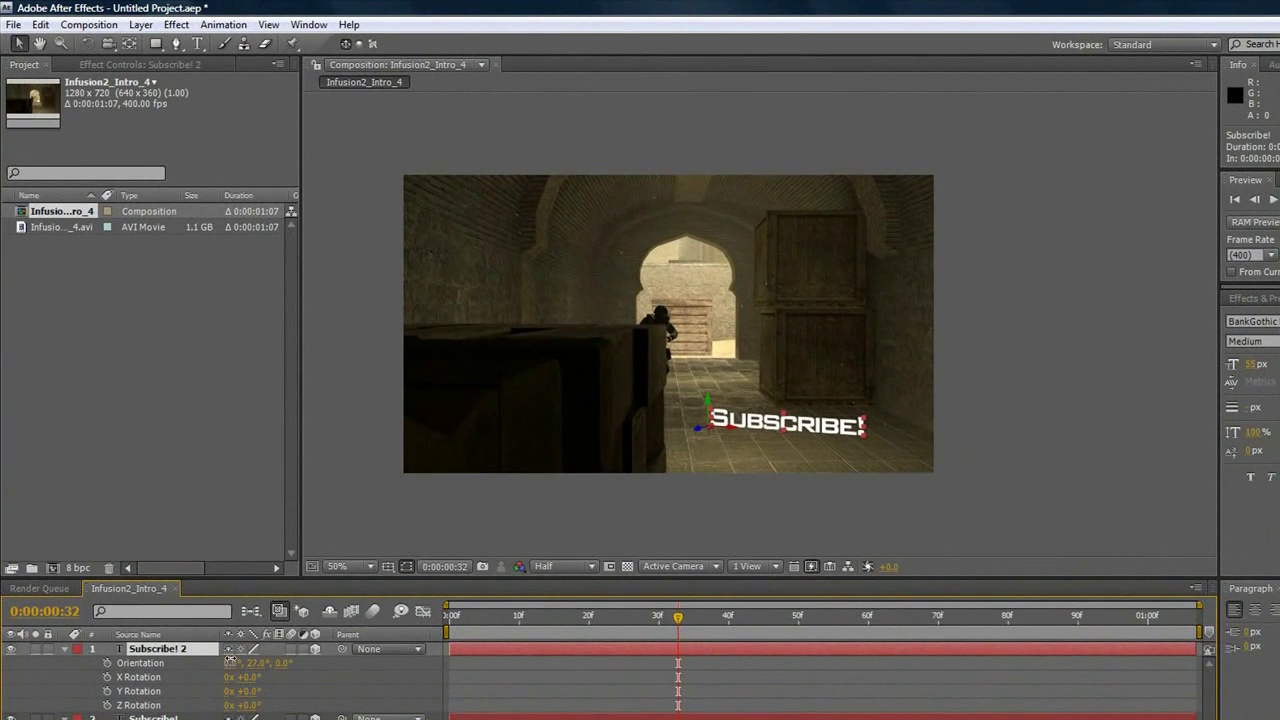
left_click_drag(229, 662, 317, 687)
key("ctrl+z")
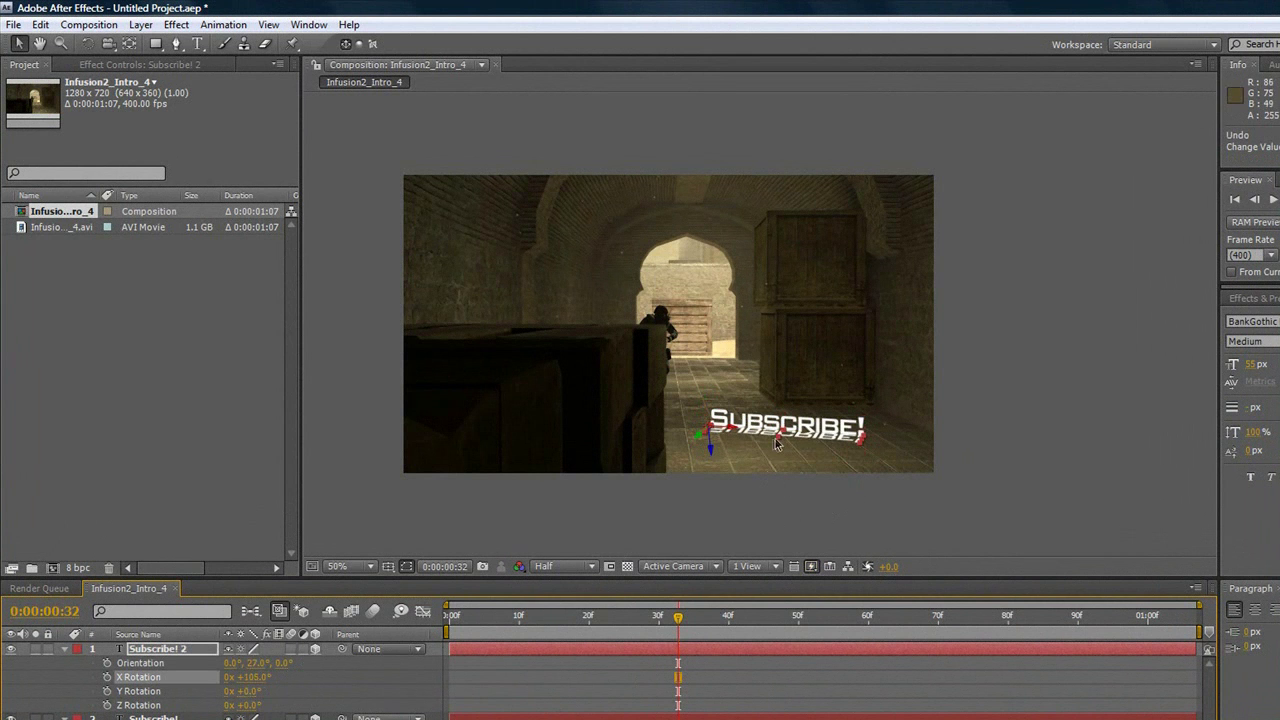
Zoom and pan the view to inspect the flipped copy beneath the text
scroll(769, 491, "up", 6)
left_click_drag(769, 491, 780, 194)
scroll(793, 422, "down", 4)
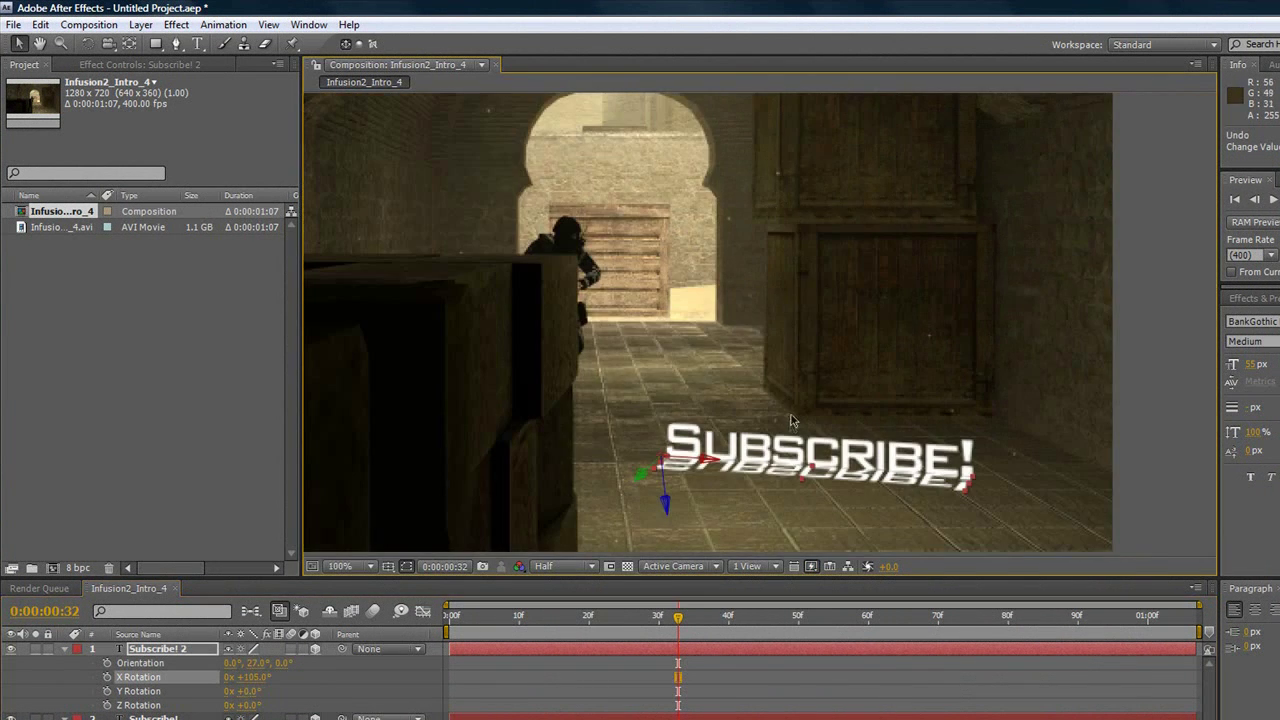
left_click_drag(793, 422, 791, 320)
scroll(825, 422, "up", 2)
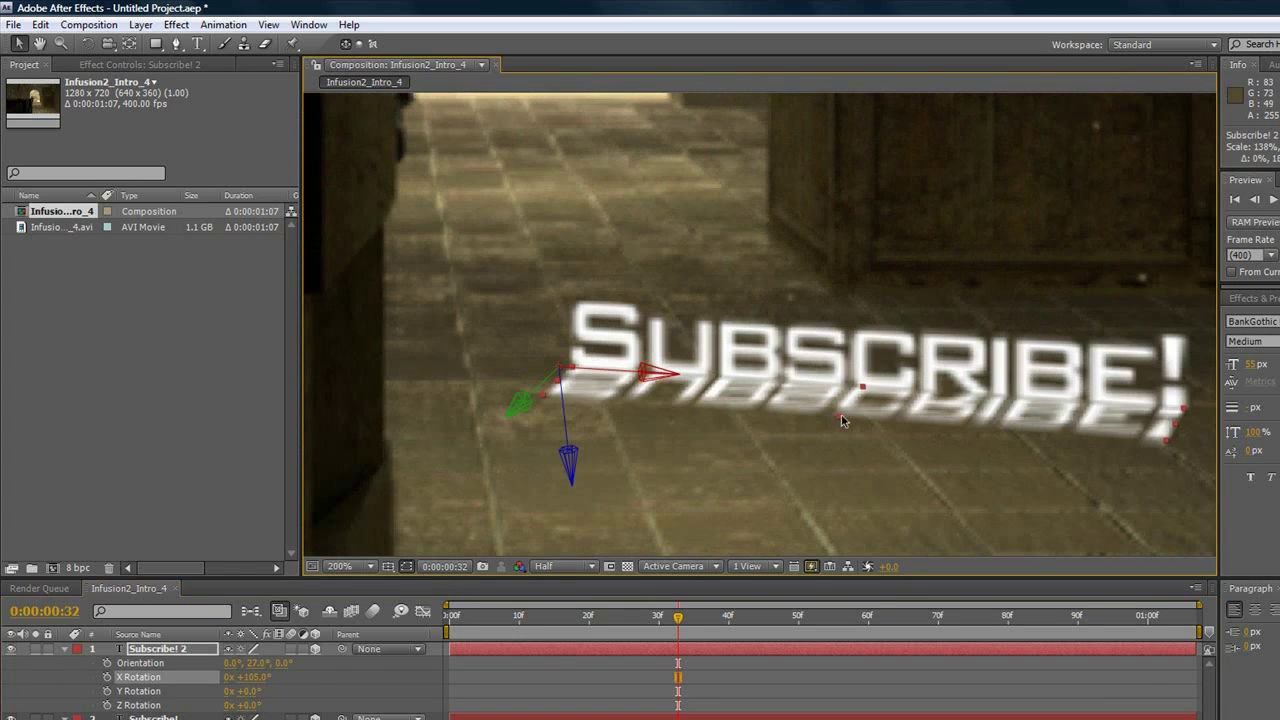
scroll(834, 425, "down", 2)
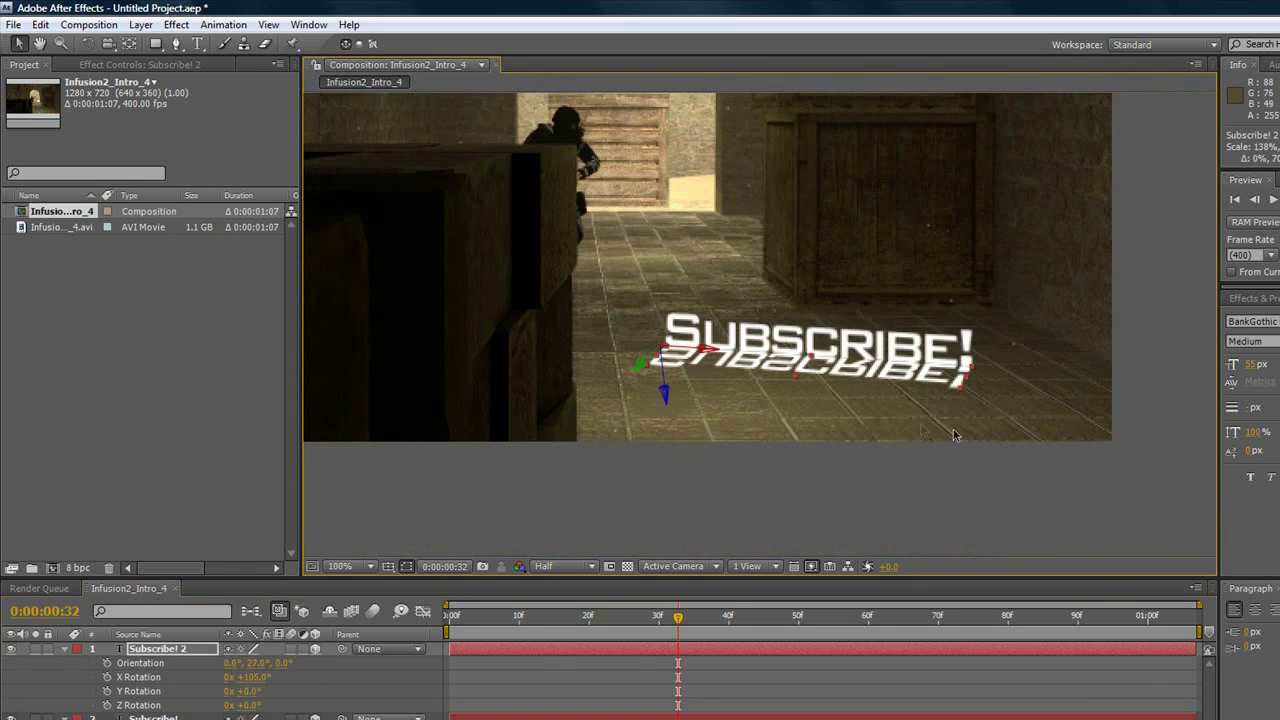
scroll(966, 440, "down", 2)
scroll(863, 404, "up", 2)
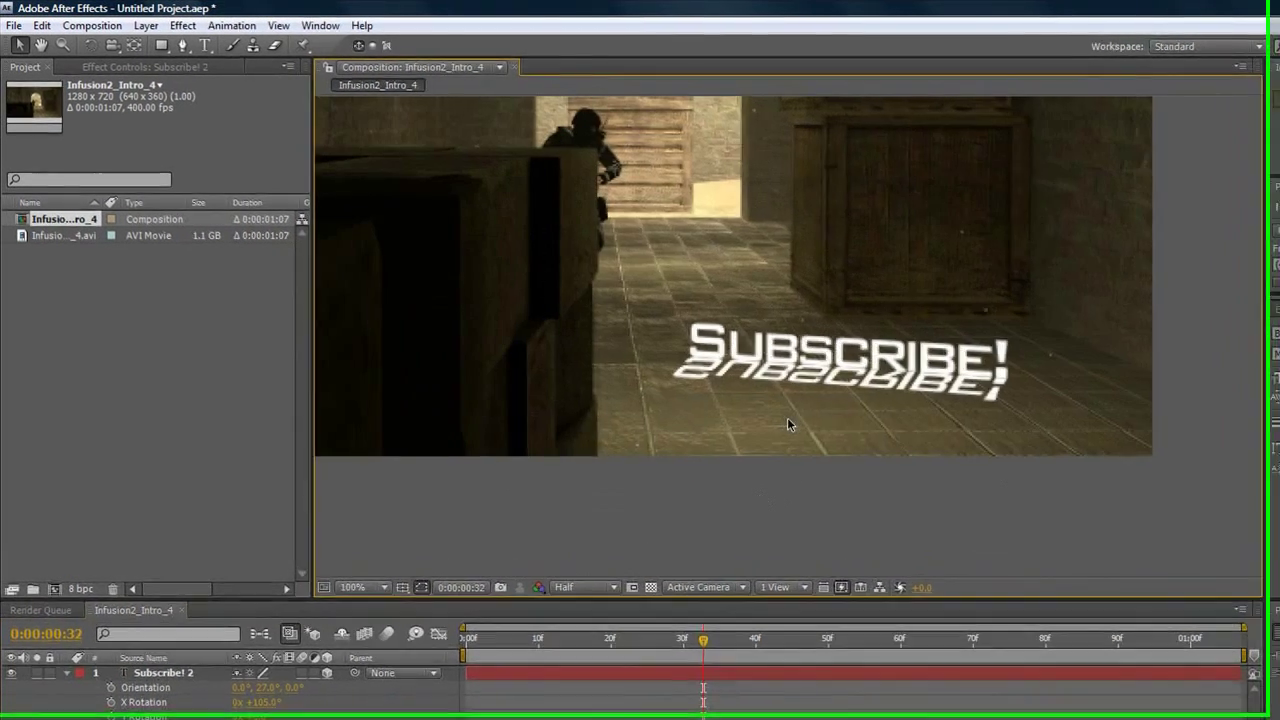
right_click(743, 430)
left_click(667, 481)
scroll(808, 432, "down", 4)
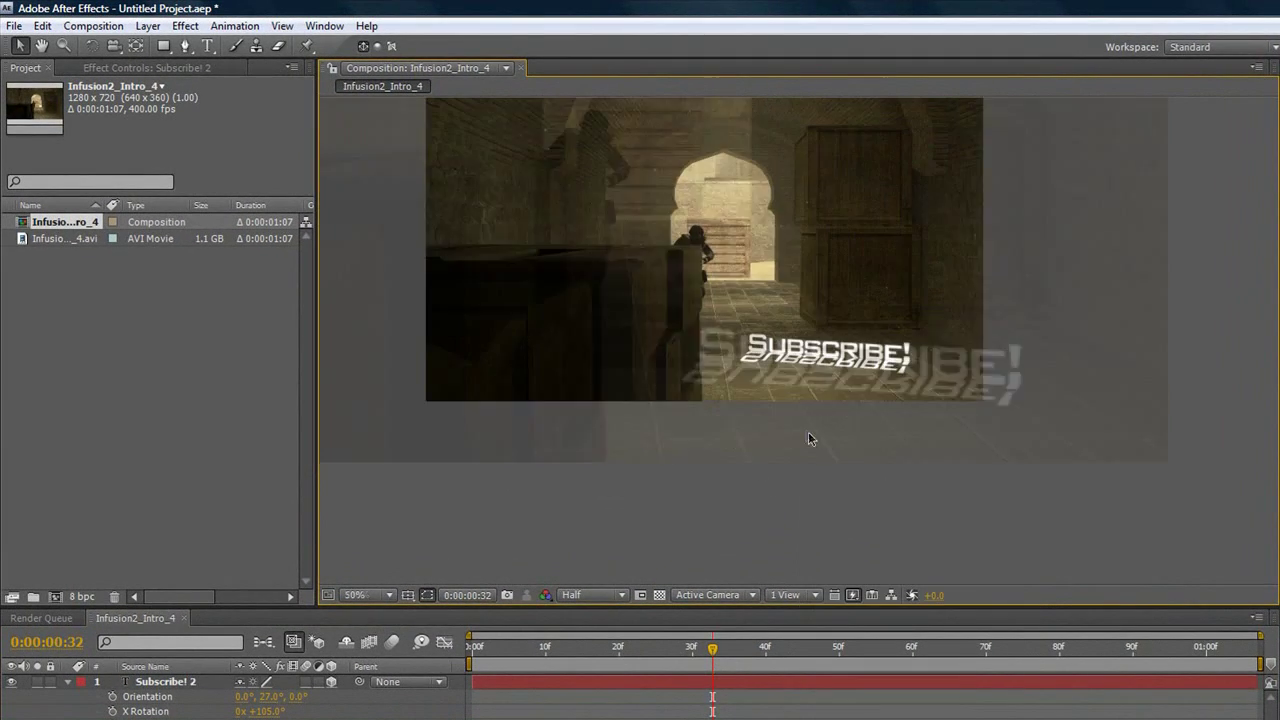
scroll(785, 430, "up", 4)
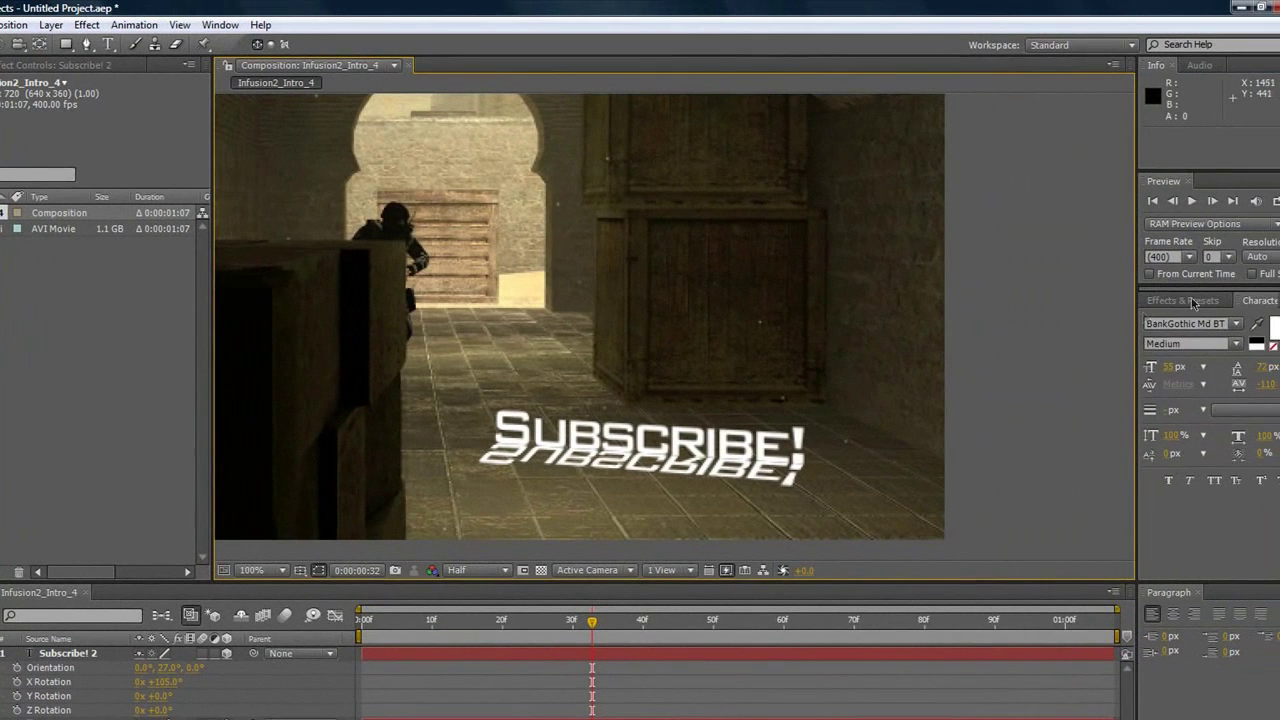
Search 'fil' in Effects & Presets, apply Fill to Subscribe! 2, and set its colour to black
left_click(1212, 317)
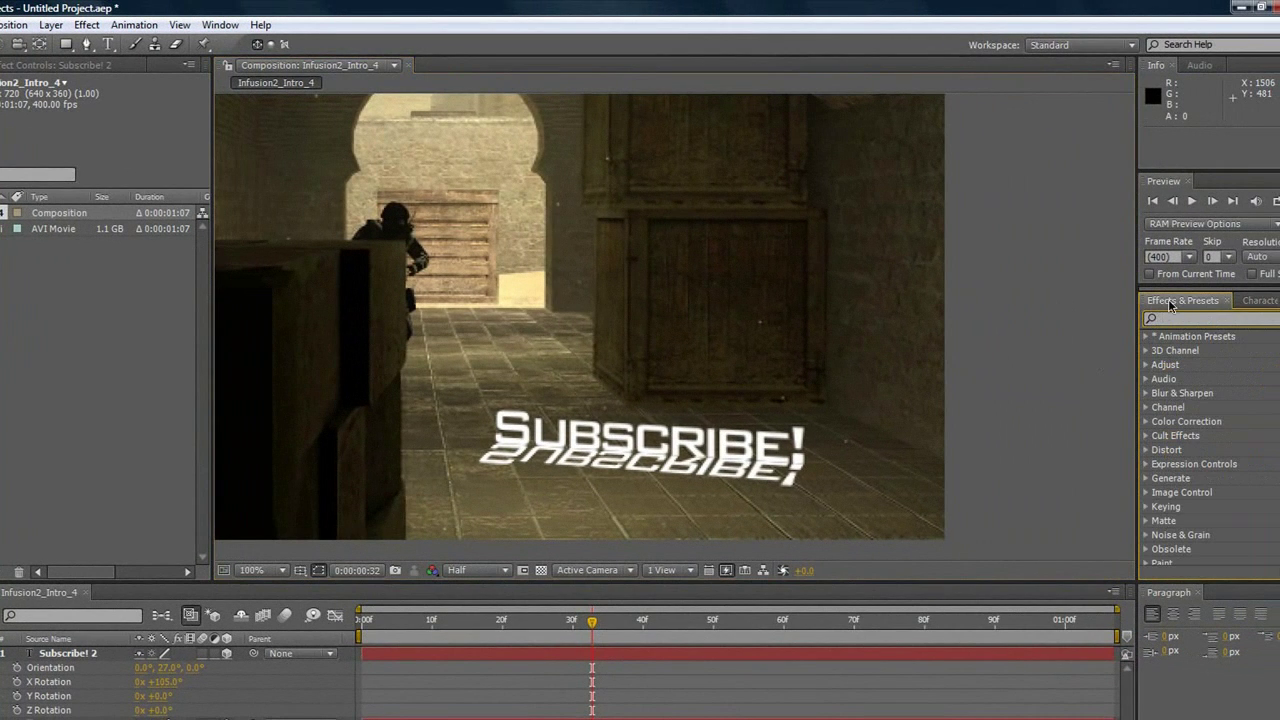
type("fill")
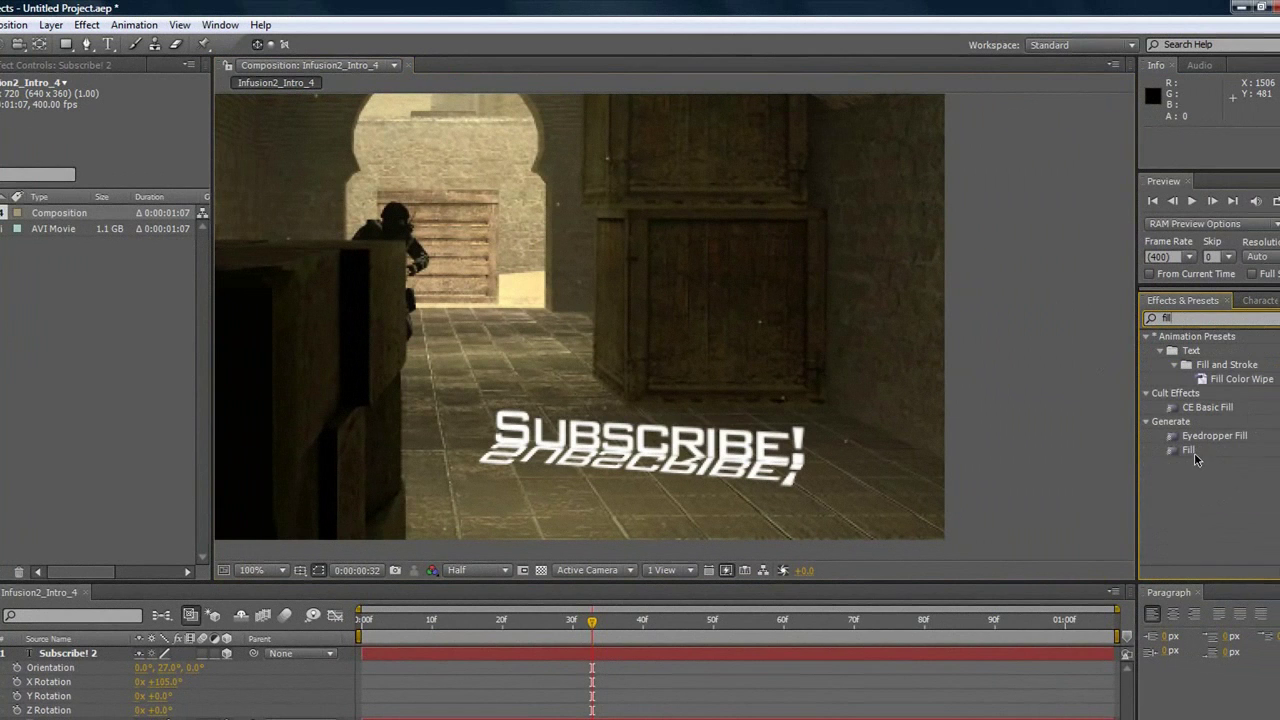
left_click_drag(1171, 452, 662, 475)
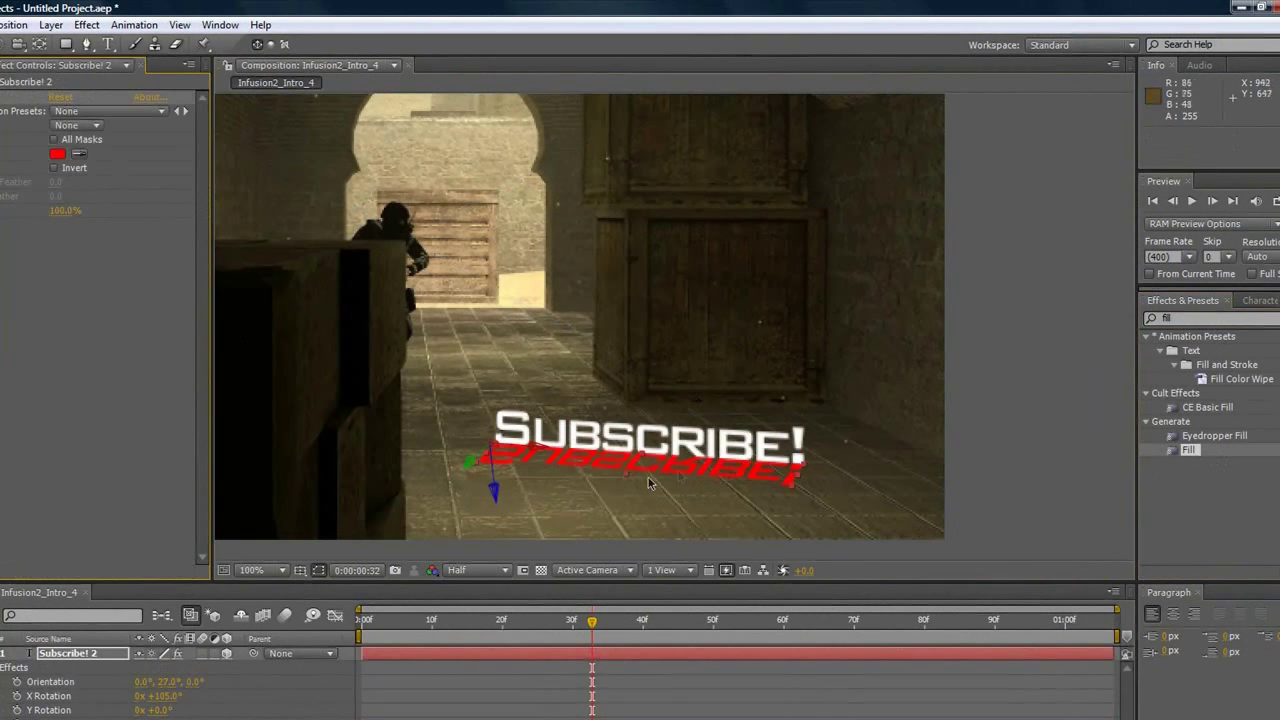
left_click(56, 157)
left_click(423, 543)
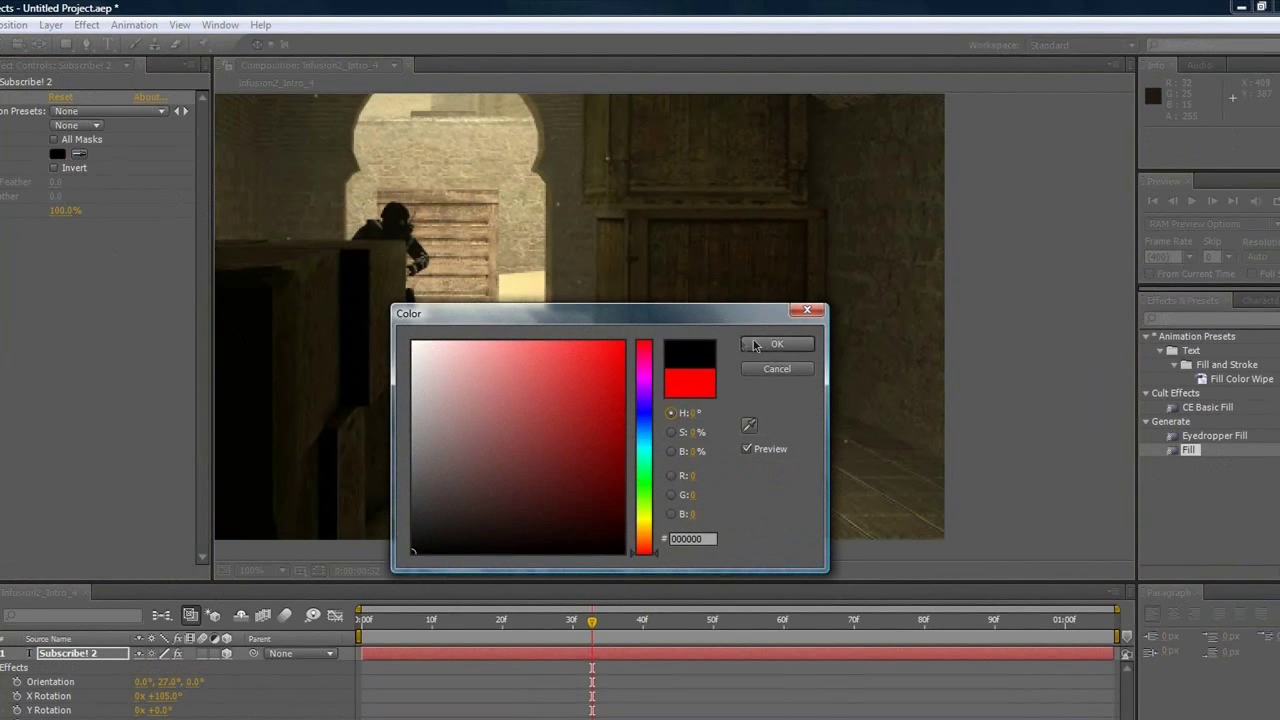
left_click(760, 345)
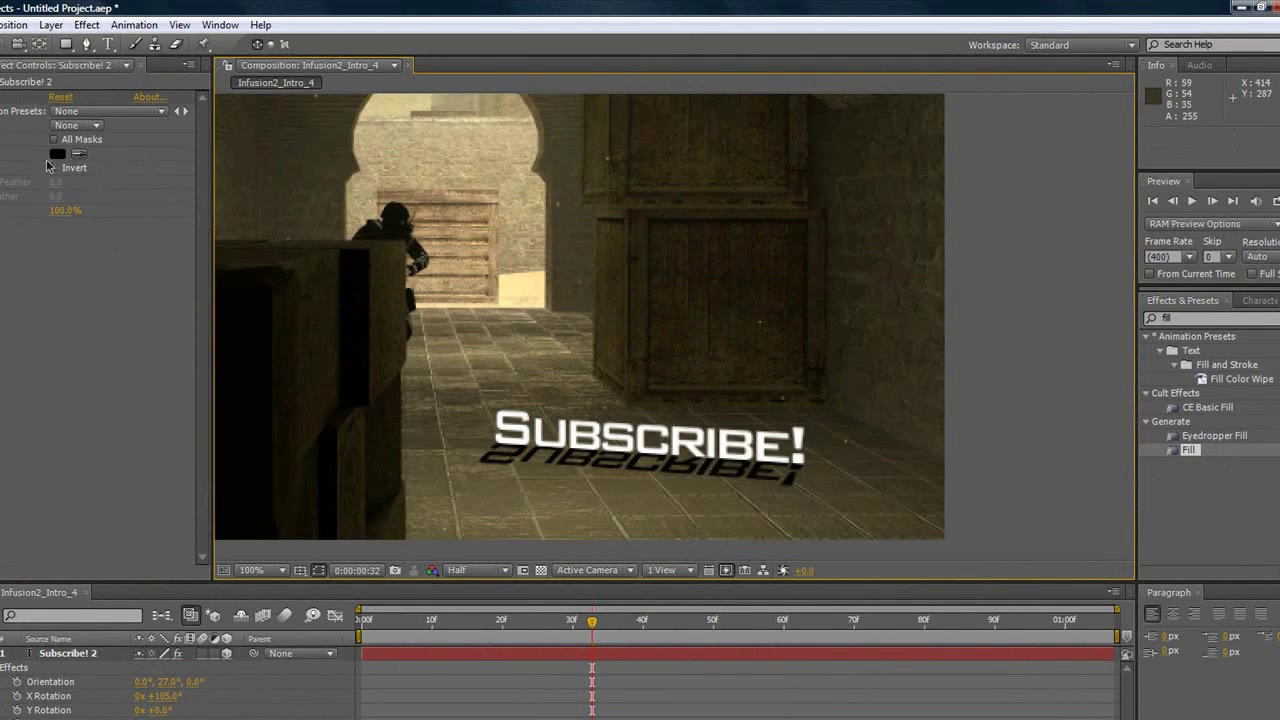
left_click(54, 168)
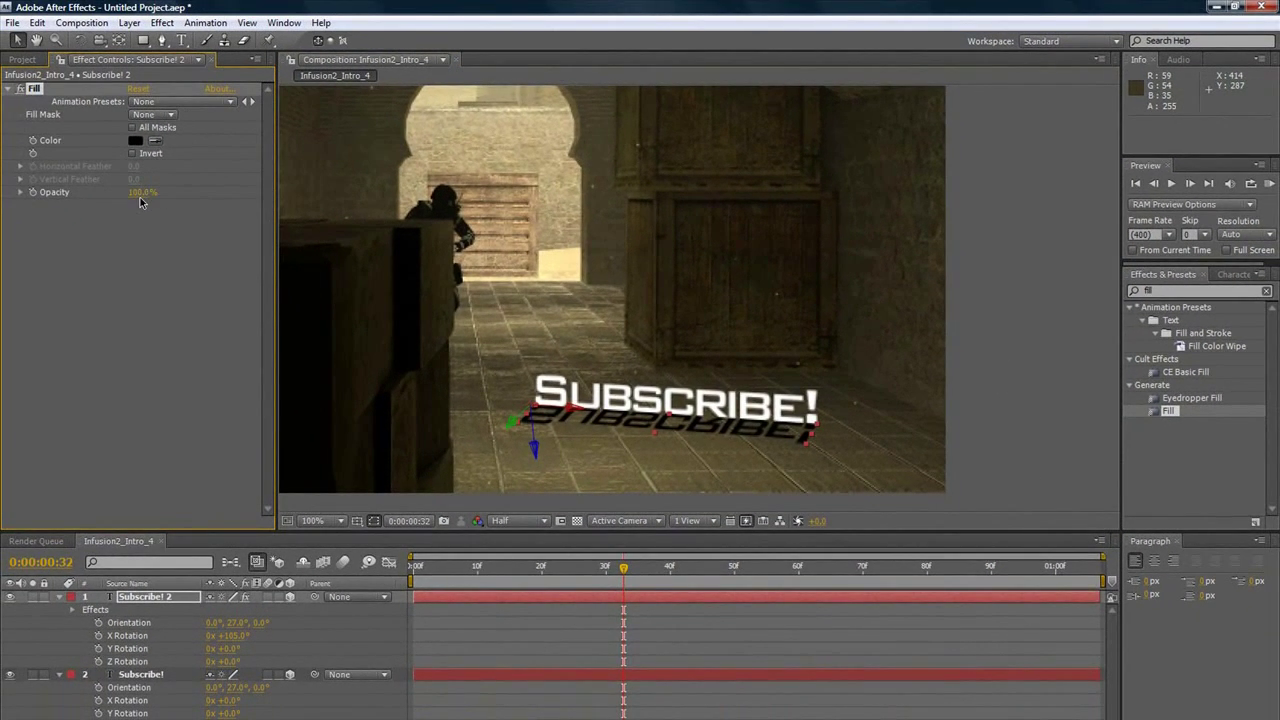
left_click(891, 209)
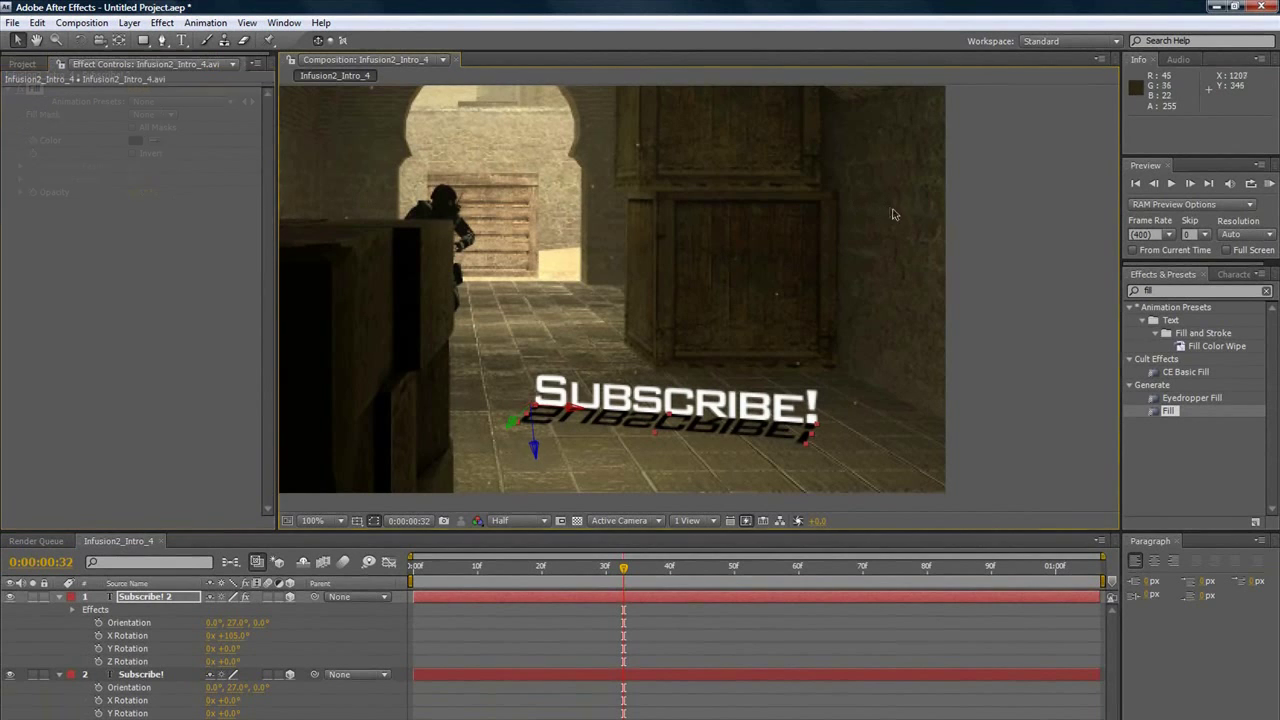
Add a Box Blur effect to the Subscribe! 2 shadow layer
left_click(595, 404)
left_click(162, 23)
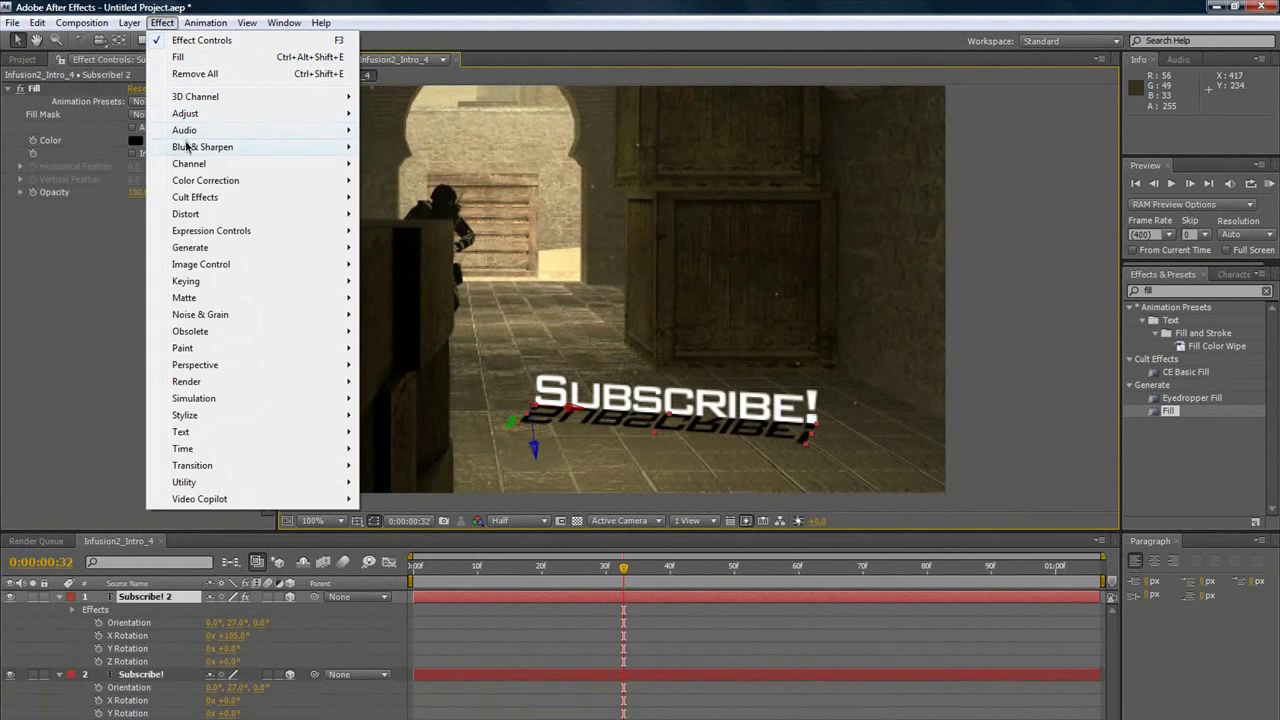
mouse_move(185, 148)
left_click(412, 164)
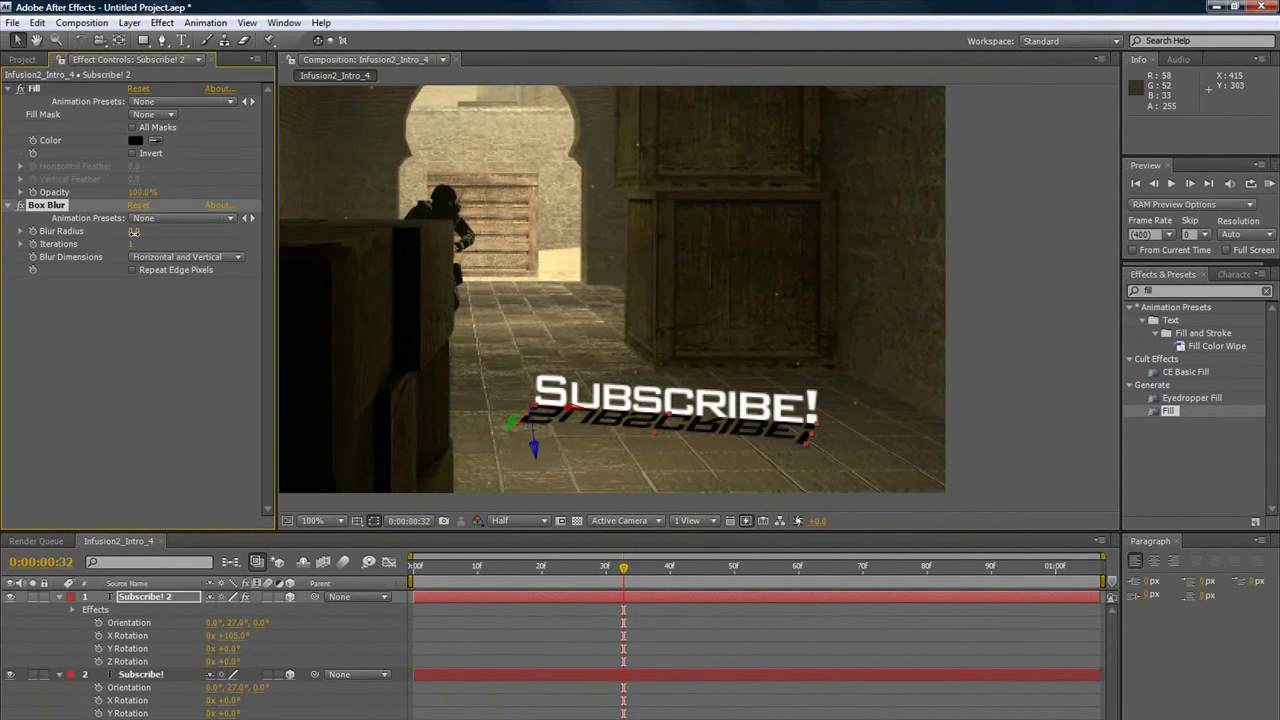
left_click_drag(134, 232, 131, 233)
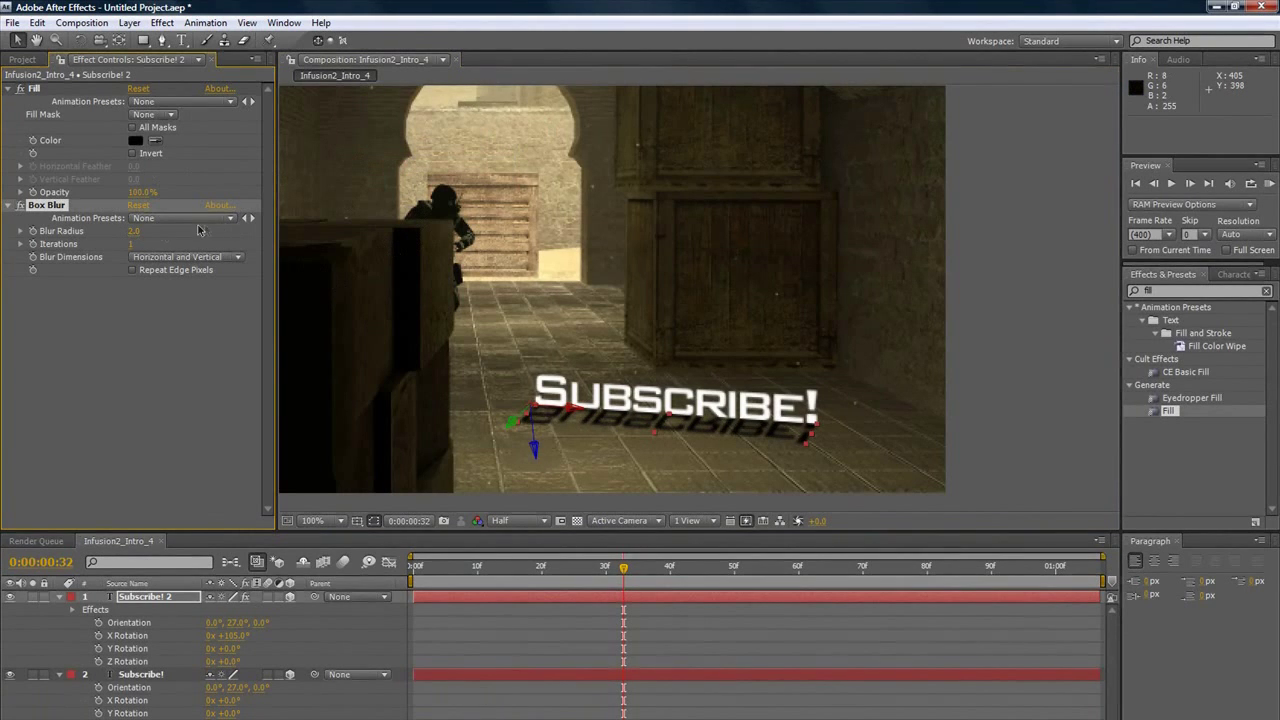
Tune the Box Blur radius, trying 3.5, and settle on 3.0
left_click_drag(131, 237, 131, 232)
left_click(136, 231)
type("4")
key("Return")
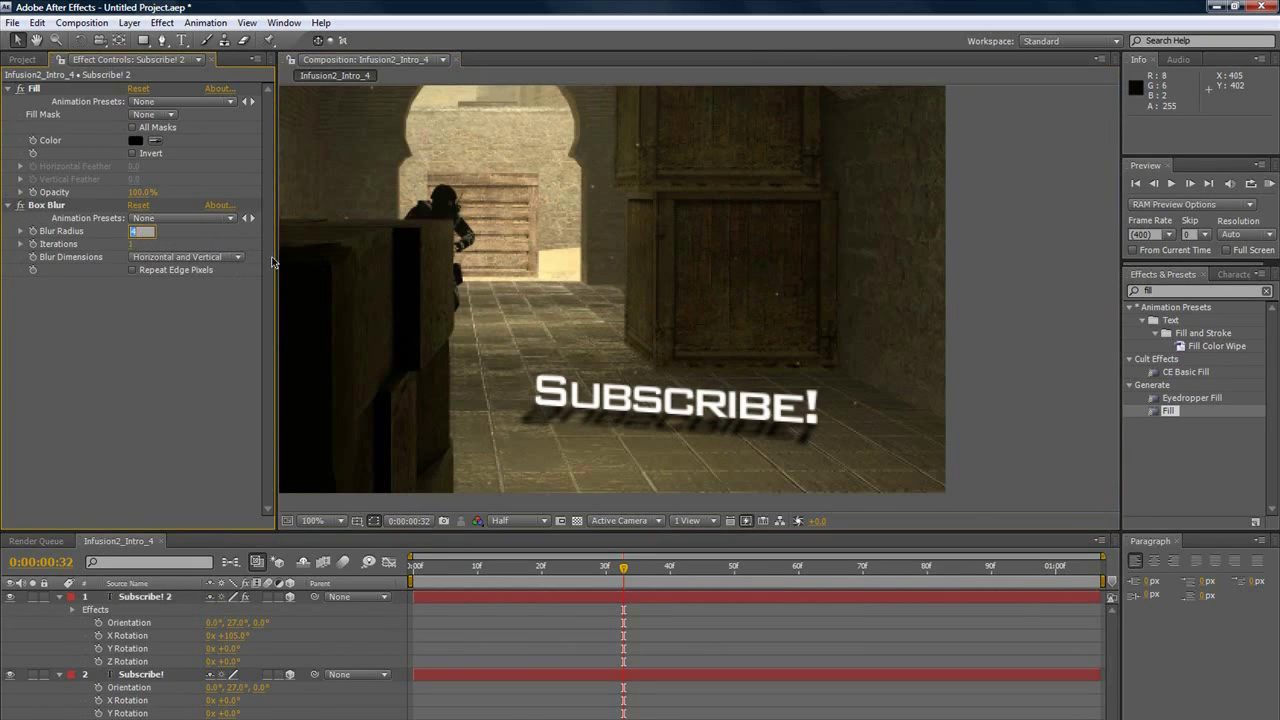
type("5")
key("Return")
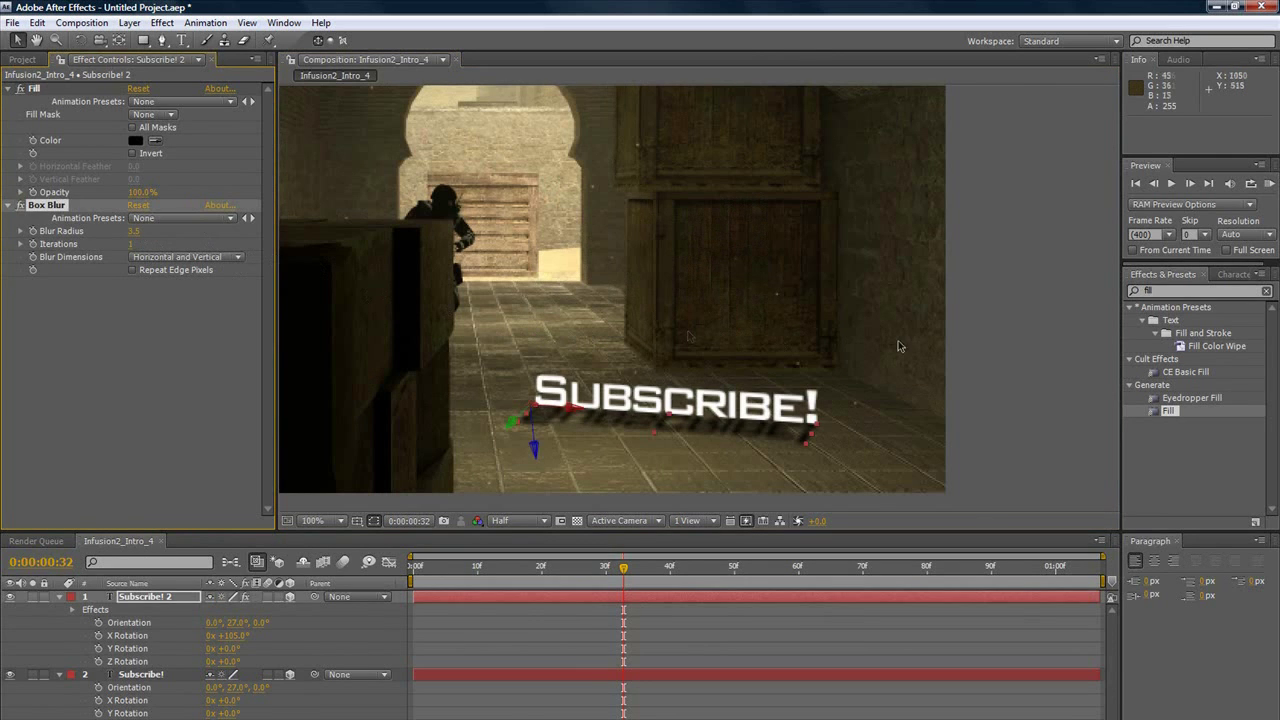
left_click(876, 374)
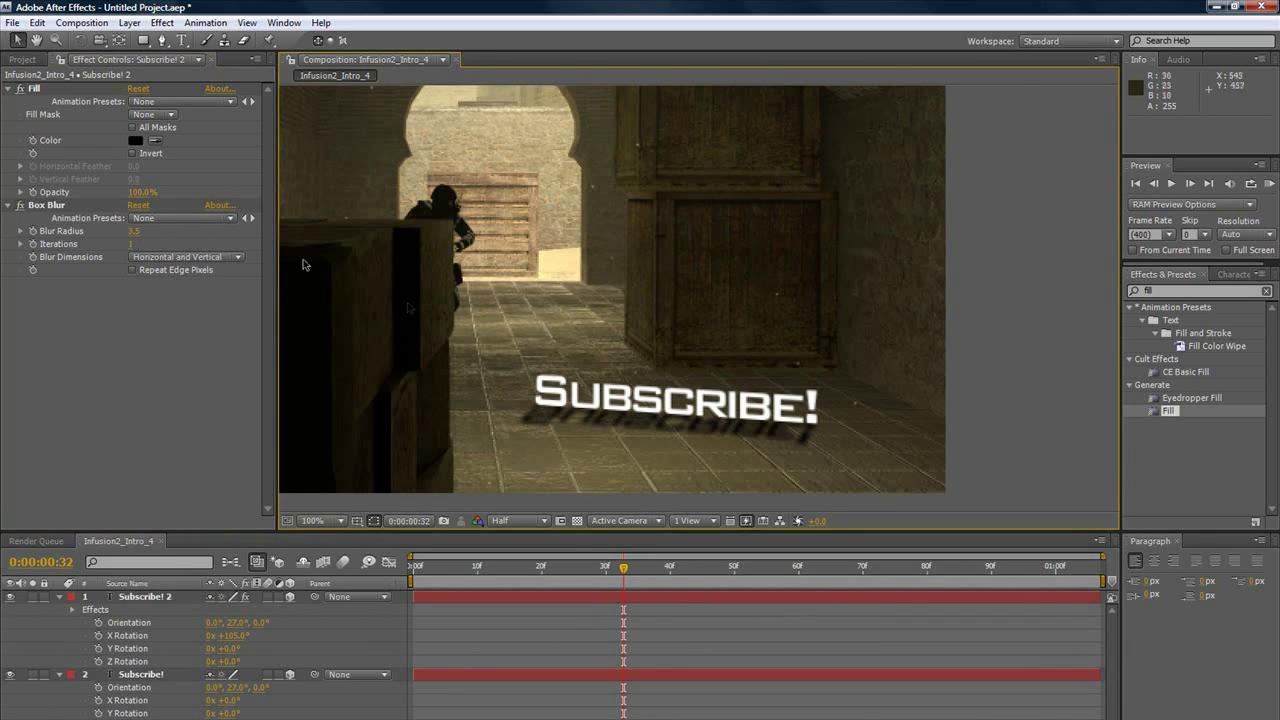
left_click_drag(133, 234, 132, 237)
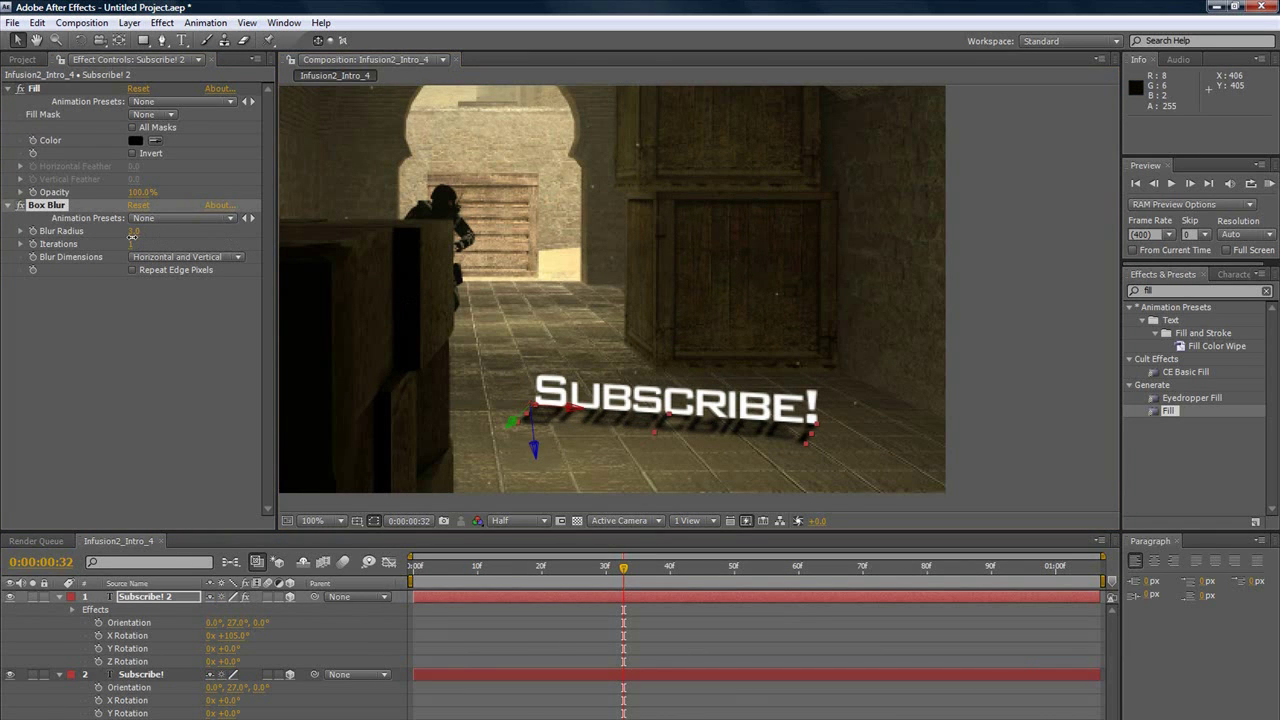
left_click(1010, 328)
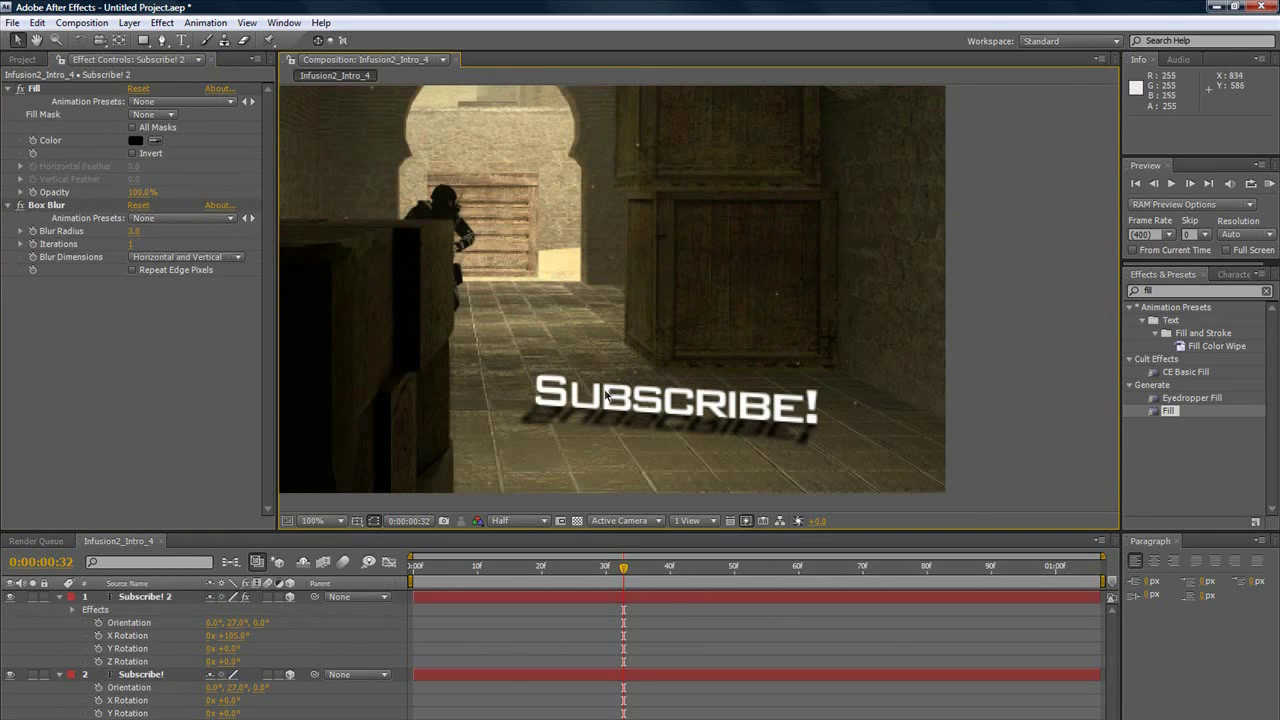
scroll(560, 402, "down", 2)
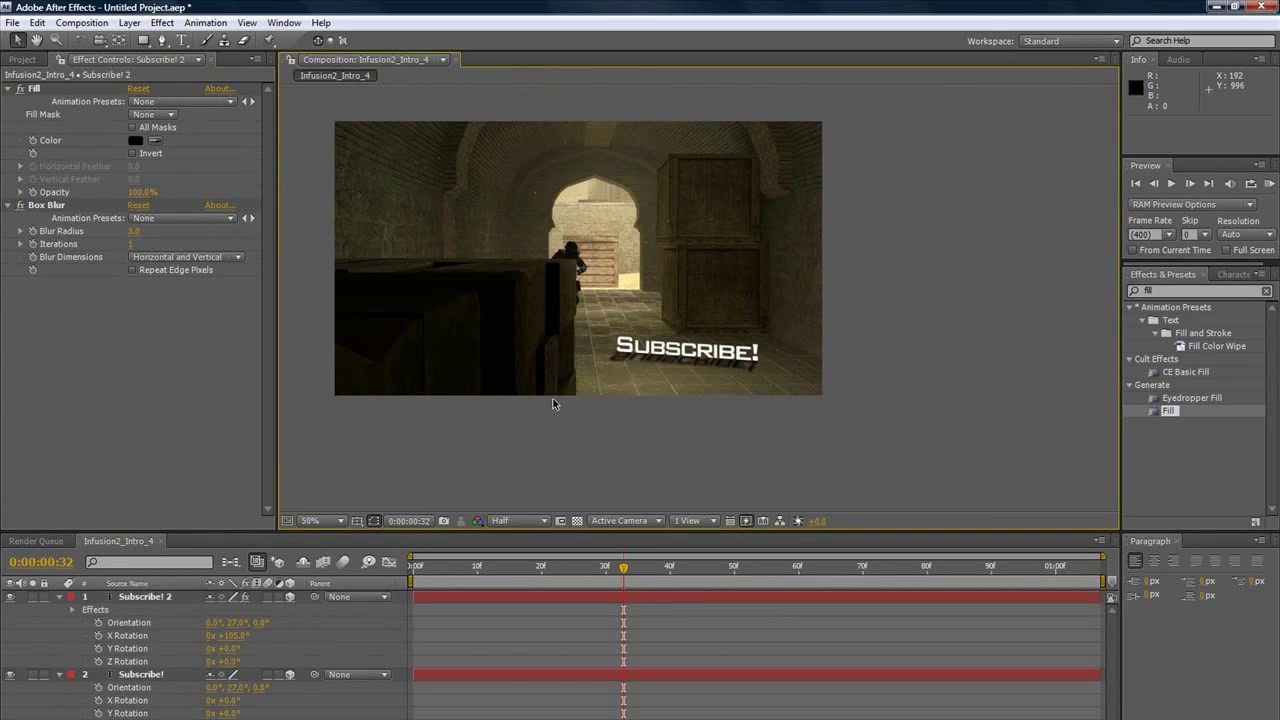
left_click(600, 566)
left_click_drag(531, 575, 633, 582)
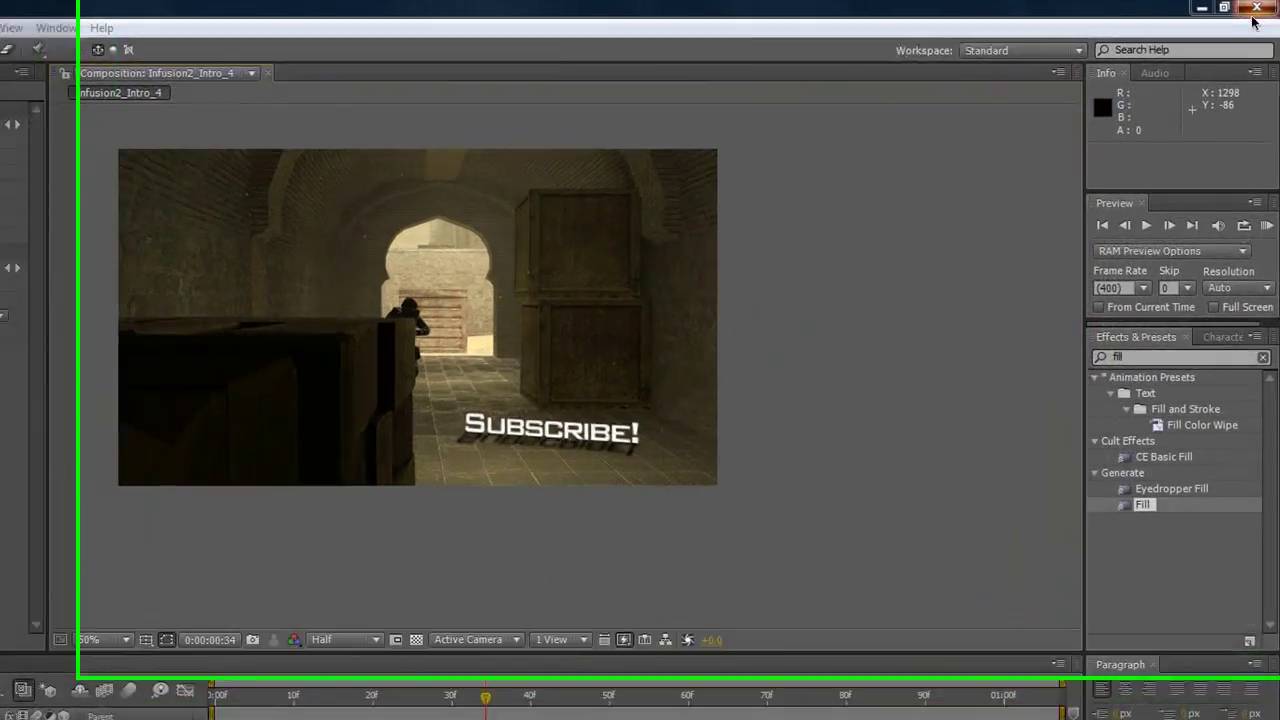
Quit After Effects without saving, then bring up the Smooths folder and the YouTube channel page
key("ctrl+q")
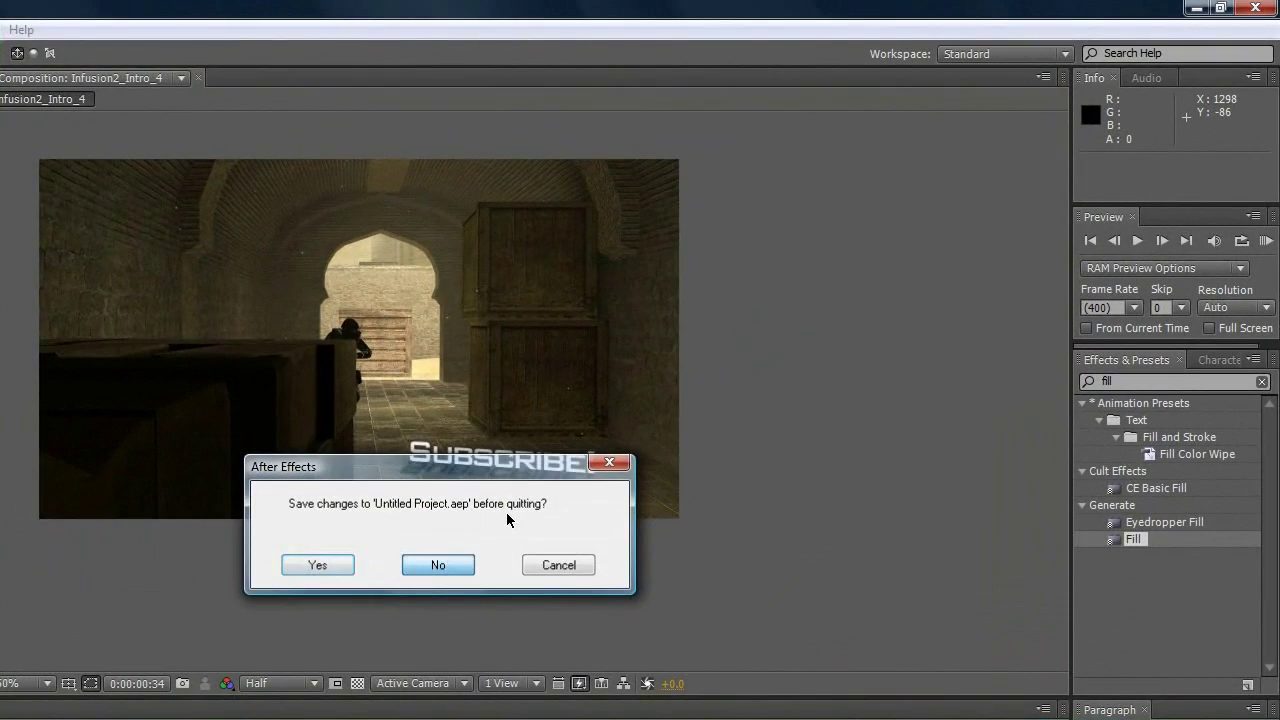
key("Return")
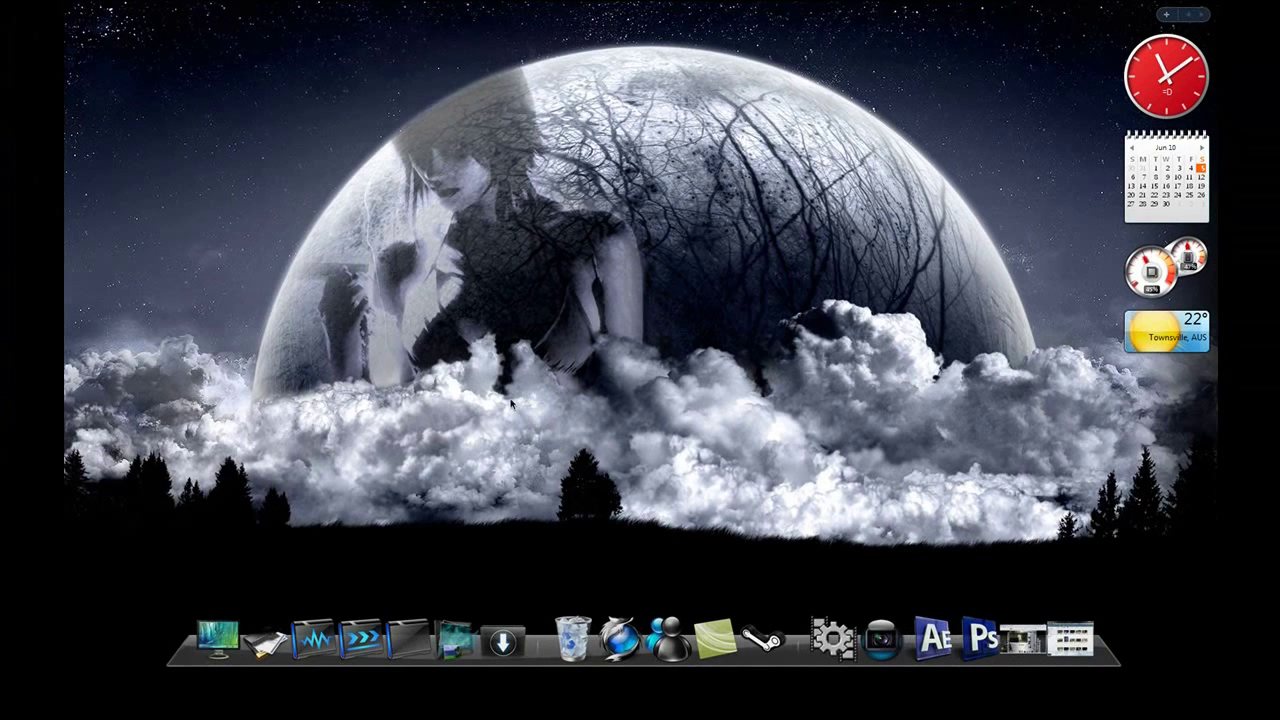
left_click_drag(512, 378, 673, 569)
left_click(1070, 640)
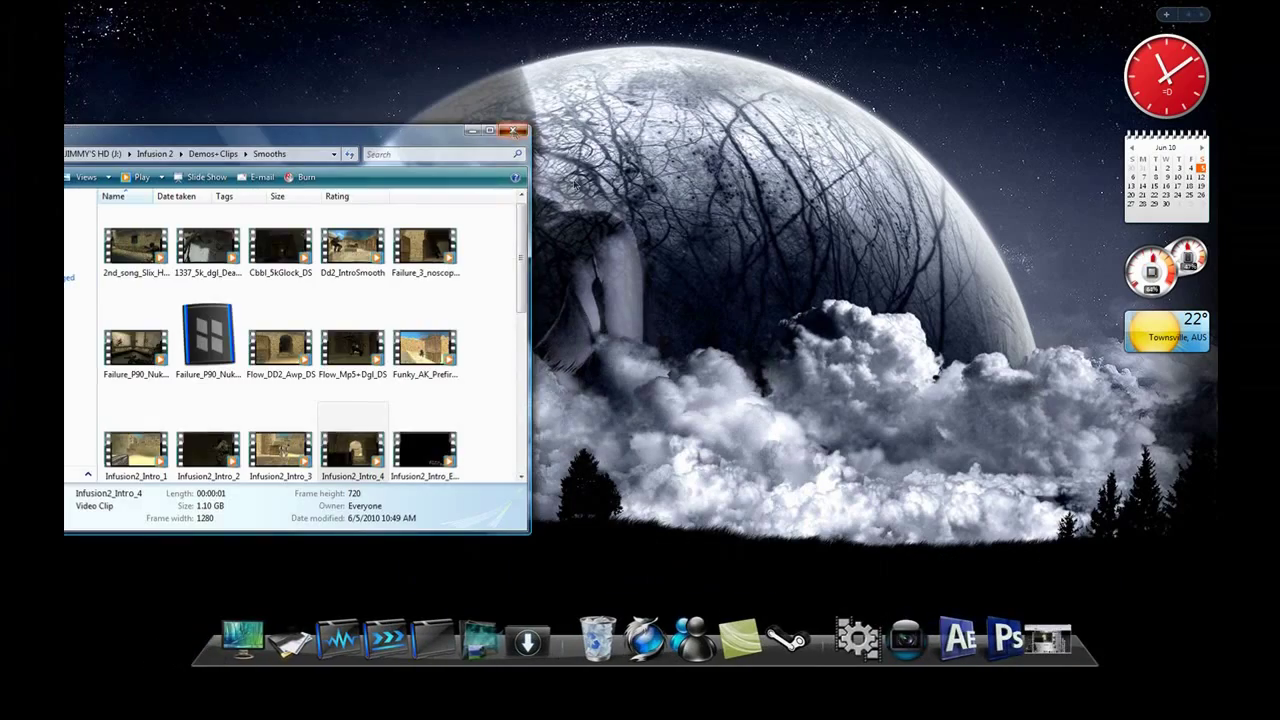
left_click(1045, 640)
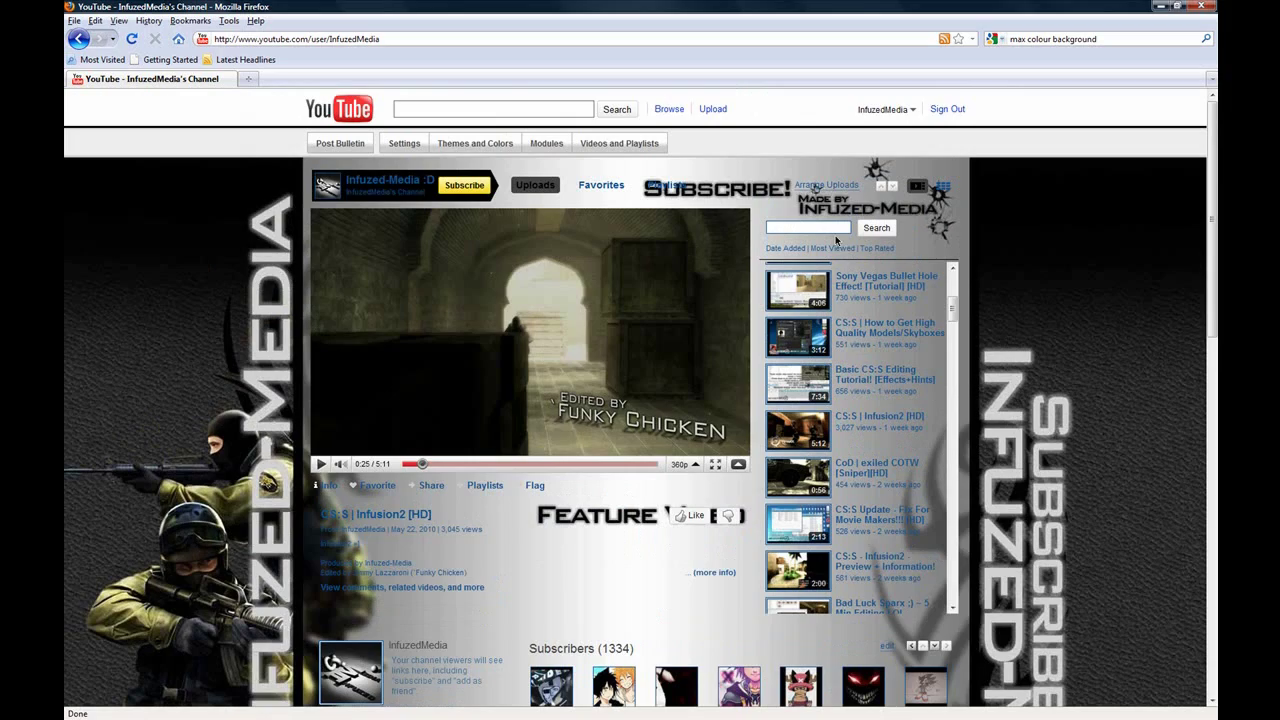
Browse the channel's Playlists and the Tutorials! :D playlist, then close Firefox
left_click(665, 185)
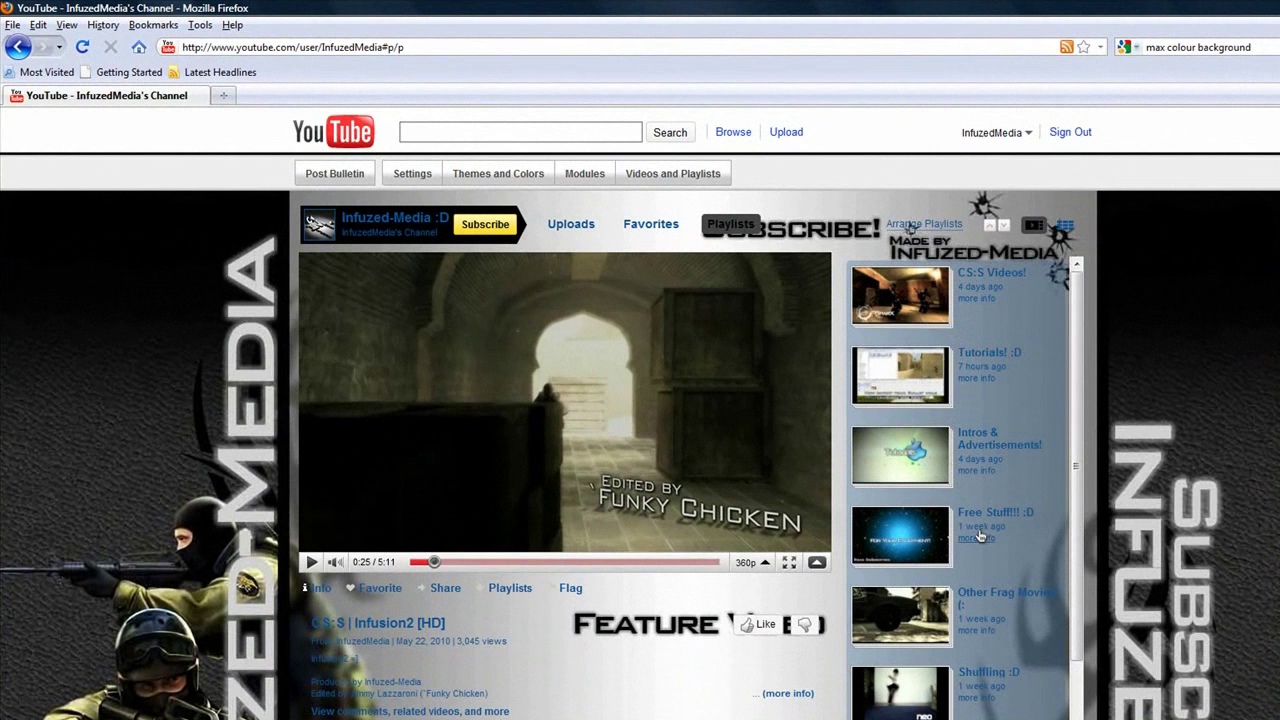
scroll(950, 590, "down", 2)
scroll(949, 603, "down", 2)
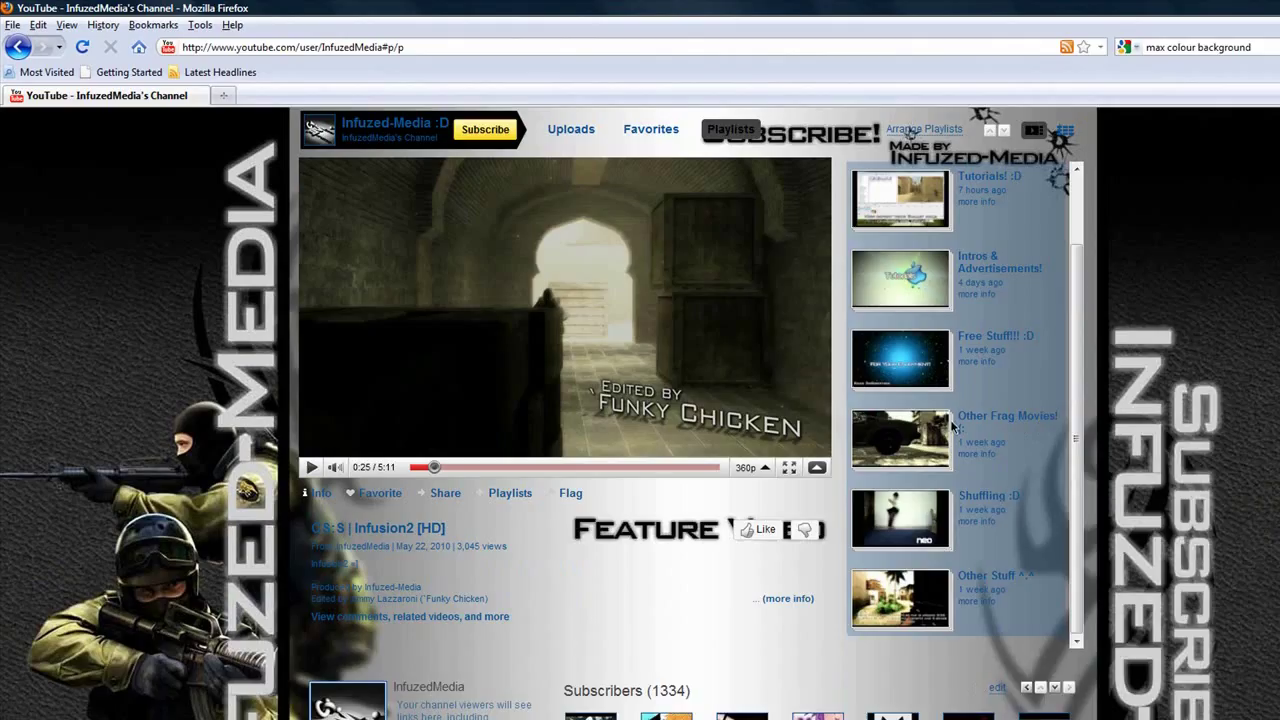
scroll(913, 450, "up", 2)
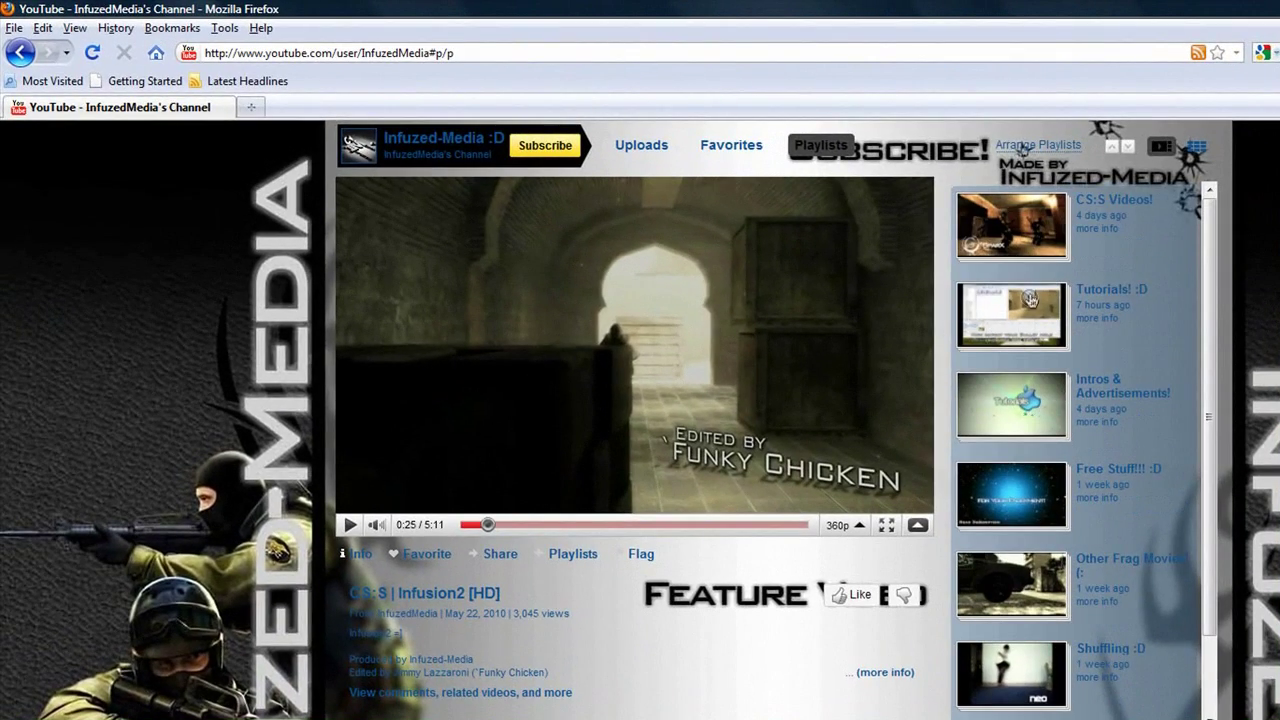
left_click(1024, 345)
scroll(1147, 517, "down", 10)
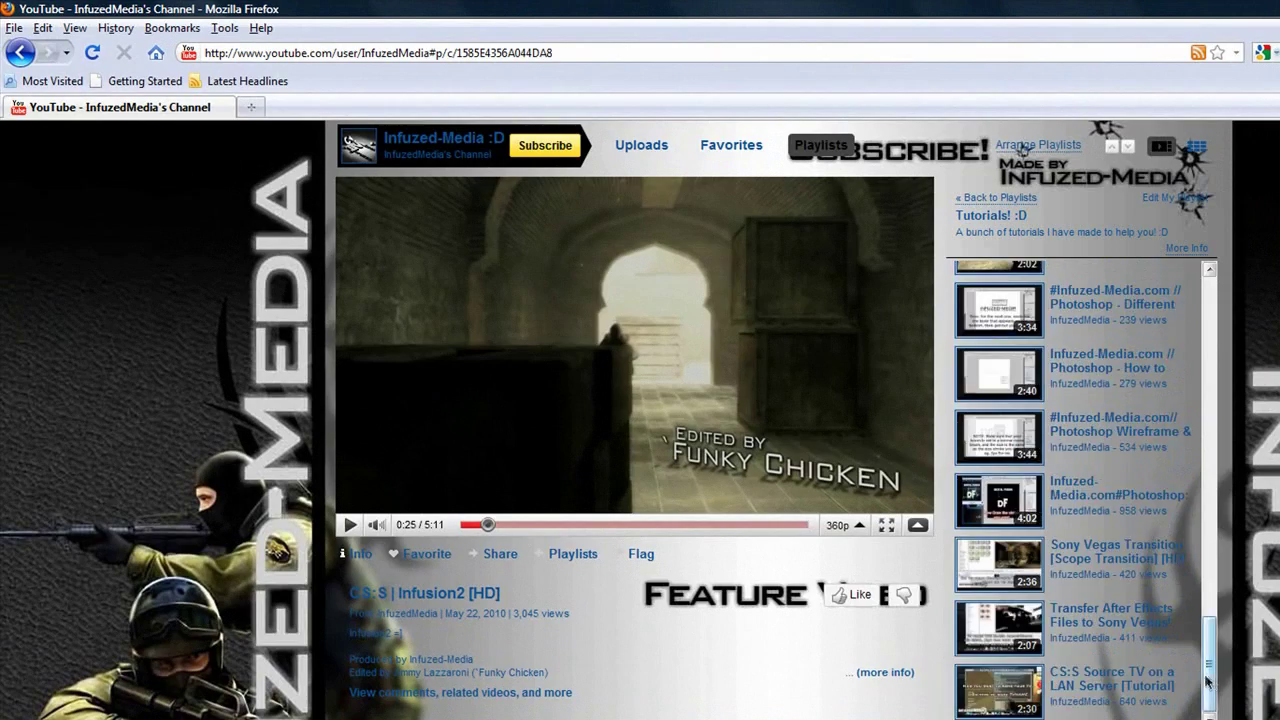
scroll(1147, 517, "up", 8)
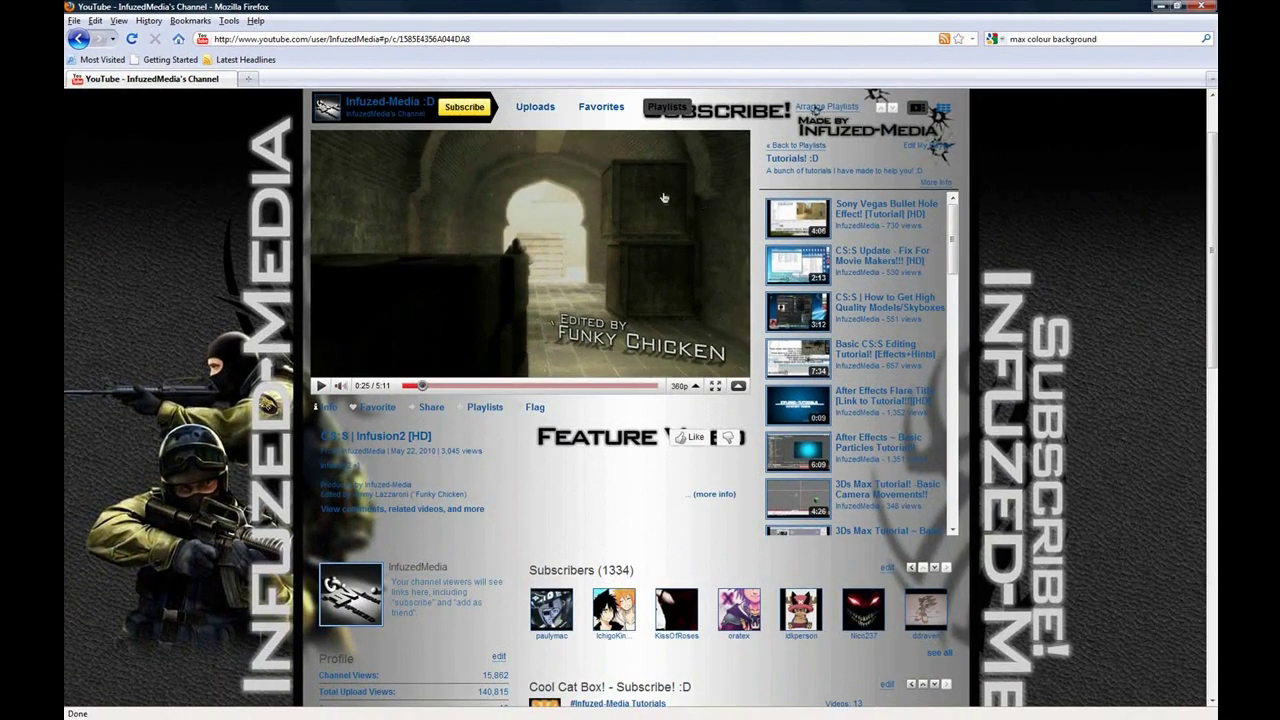
scroll(397, 562, "up", 2)
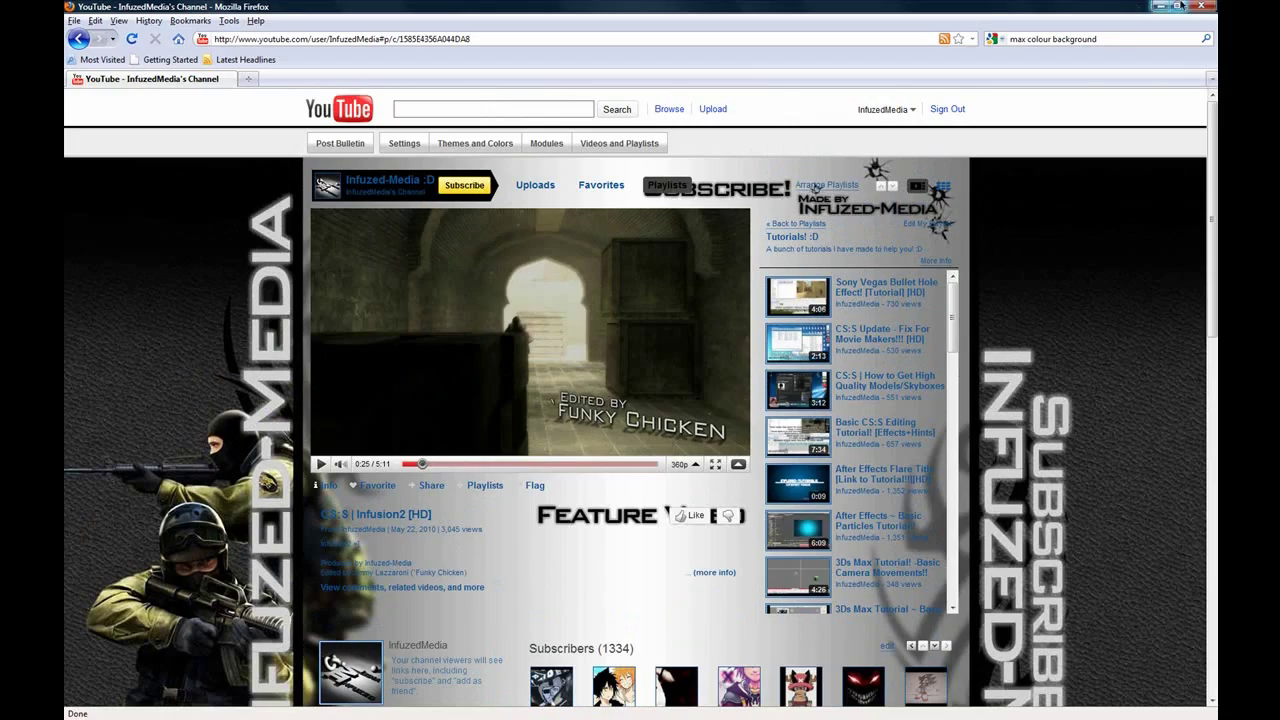
left_click(1162, 6)
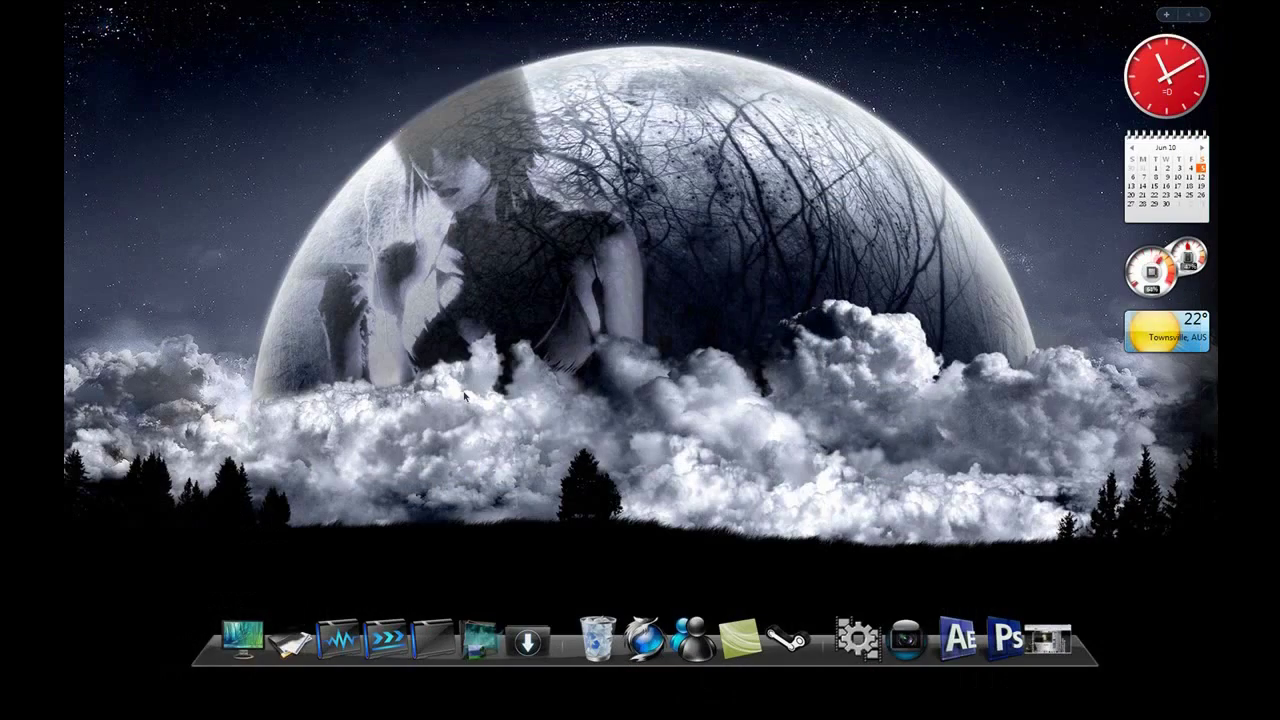